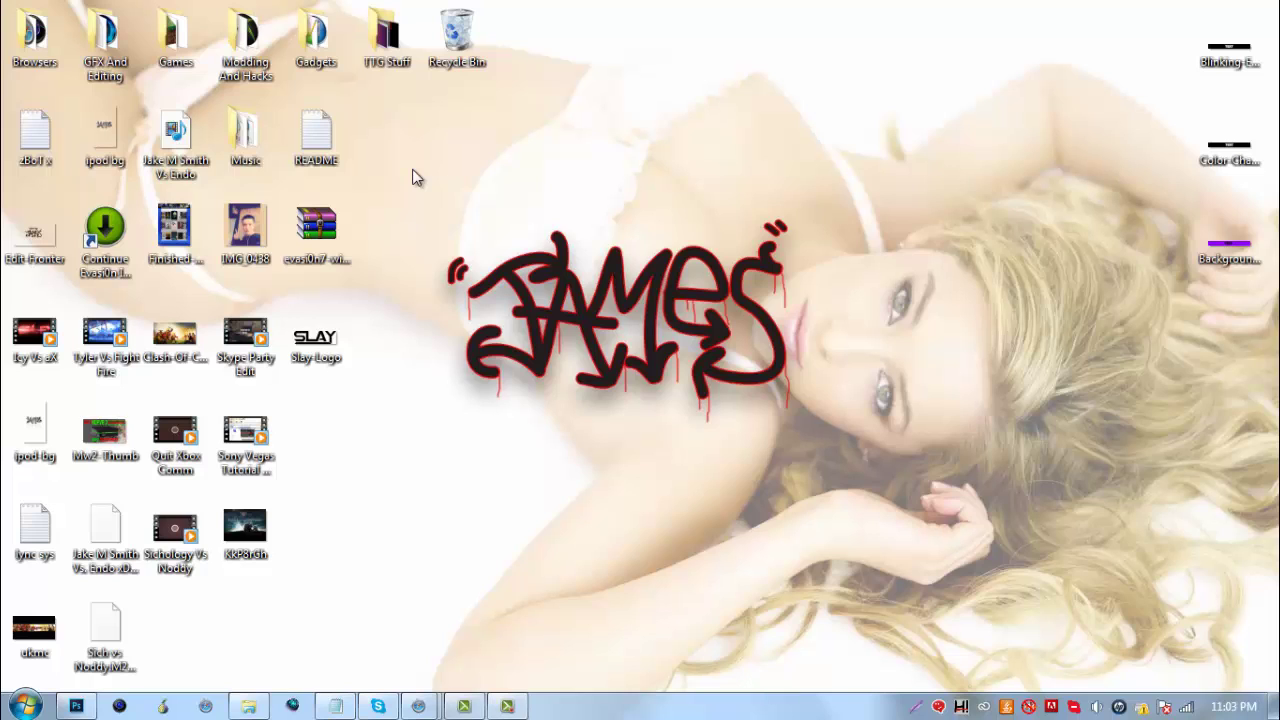
Check the colour-changing example page in the browser, then bring Photoshop back to the front
left_click_drag(414, 177, 866, 460)
mouse_move(420, 706)
left_click(309, 591)
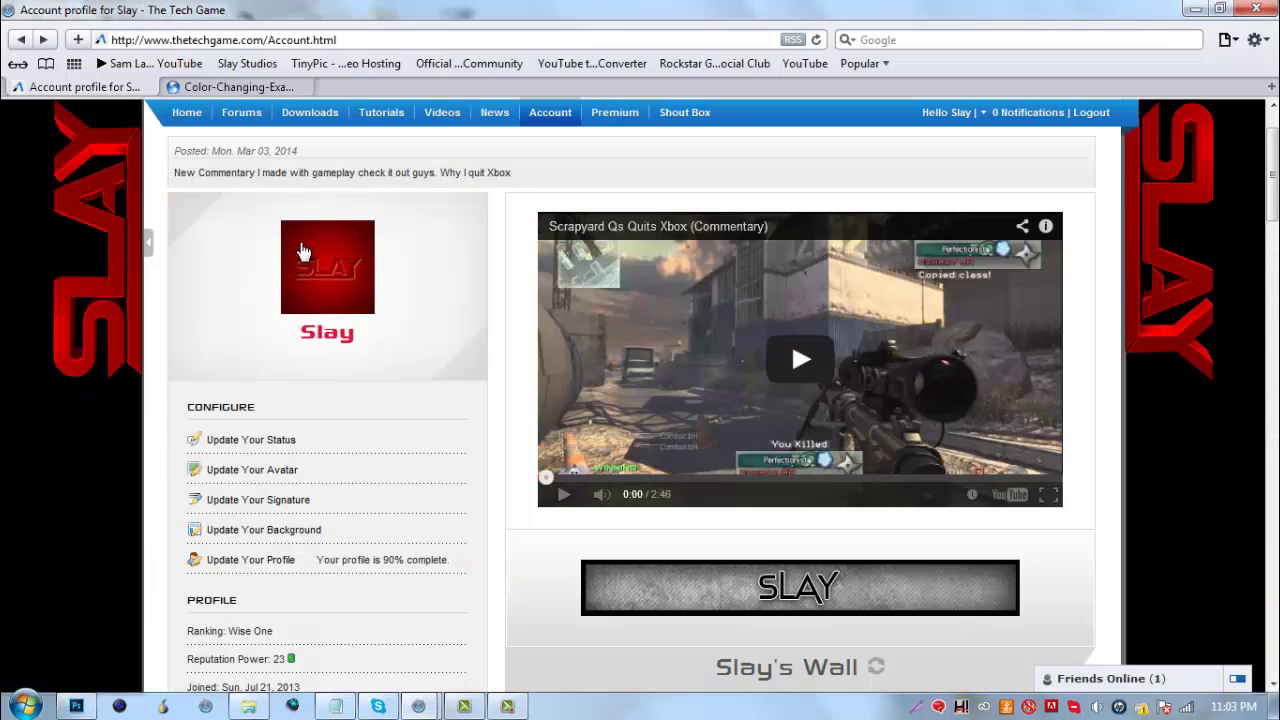
left_click(235, 87)
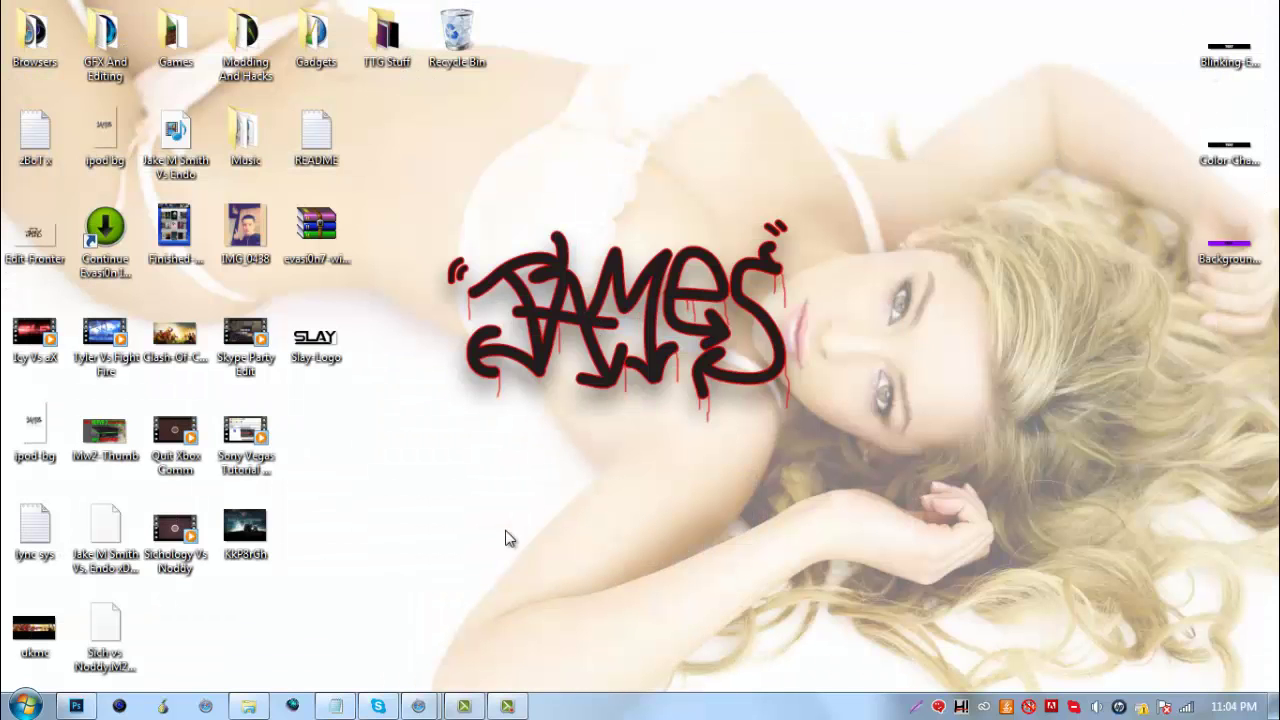
left_click(88, 708)
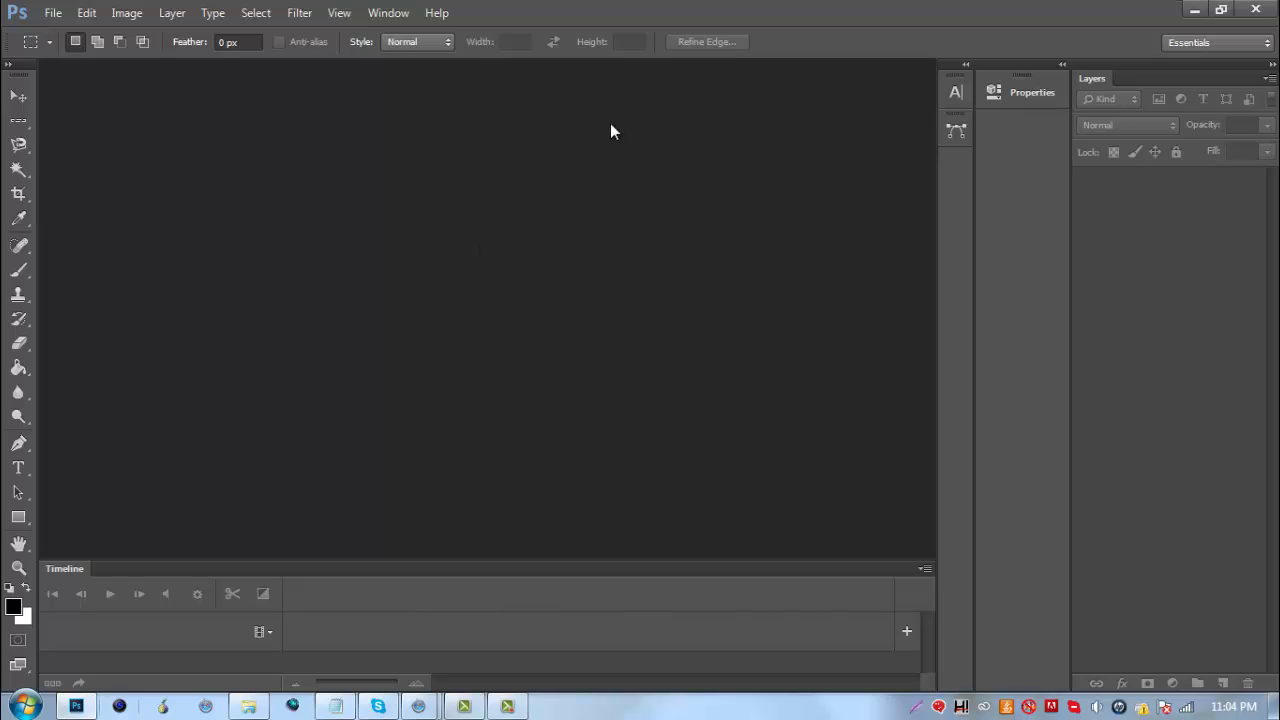
Create a new 340×40 px document from the TTG Sig preset
left_click(52, 14)
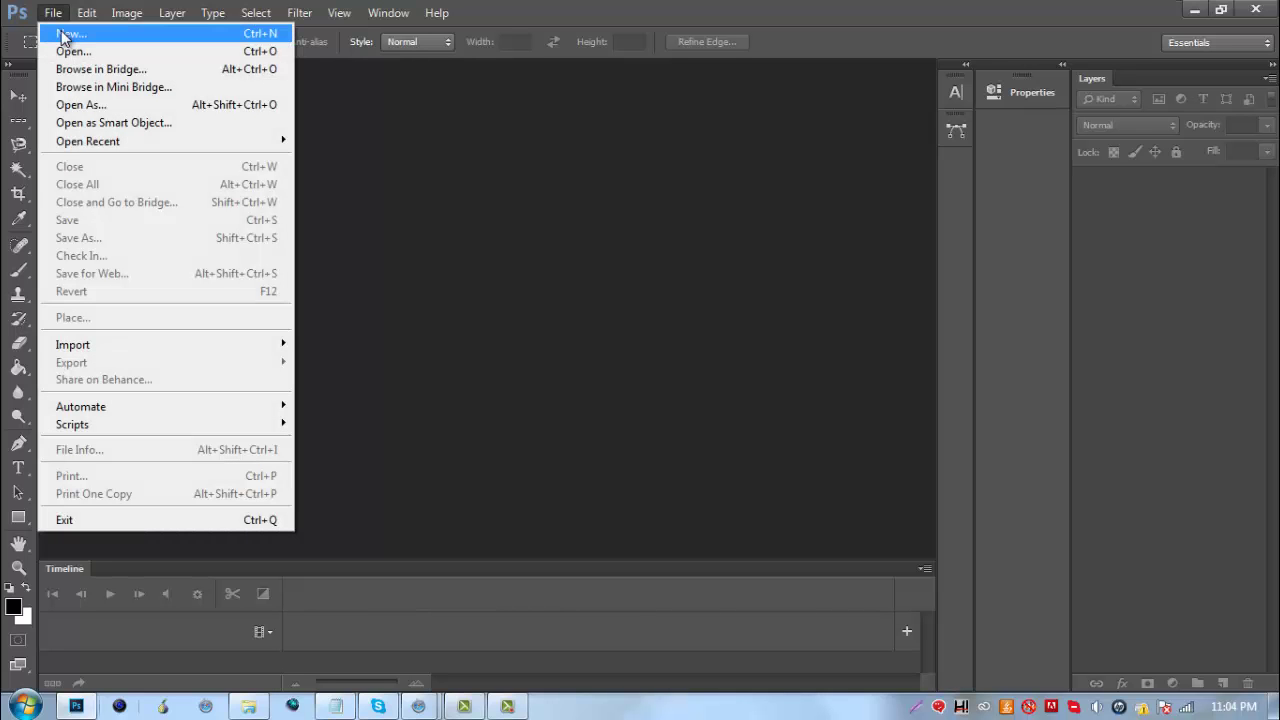
left_click(63, 37)
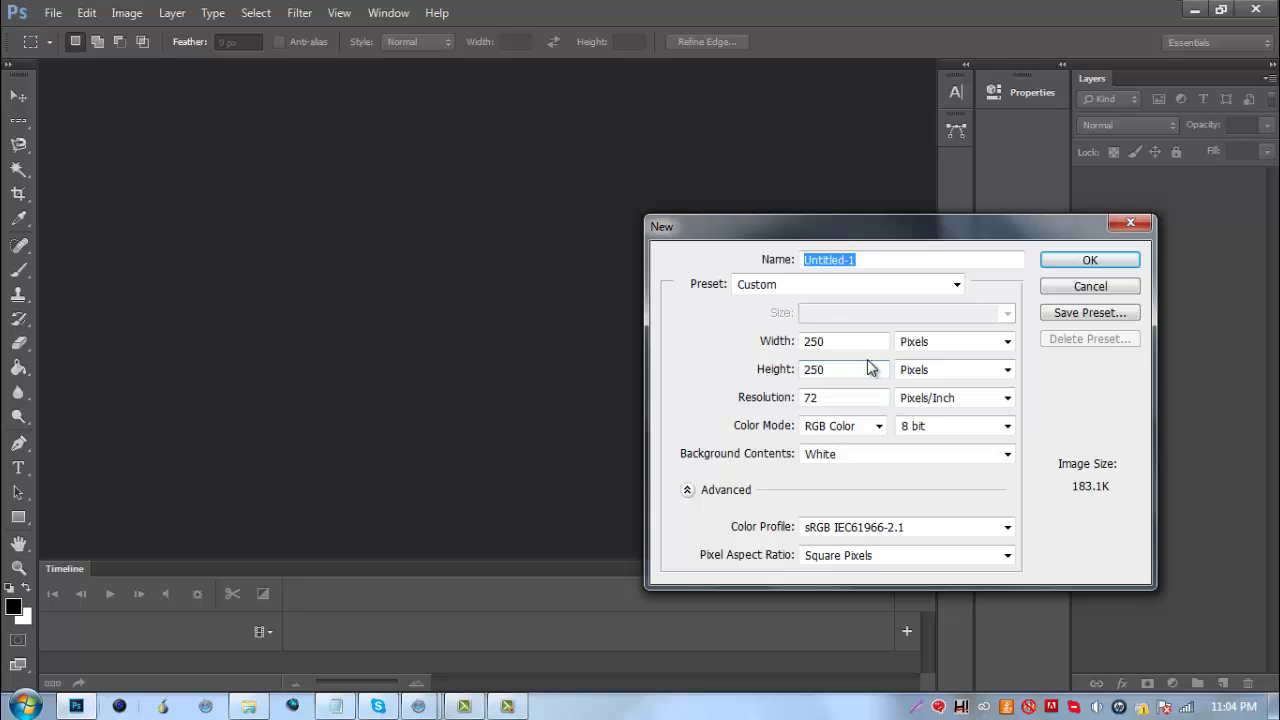
left_click(840, 284)
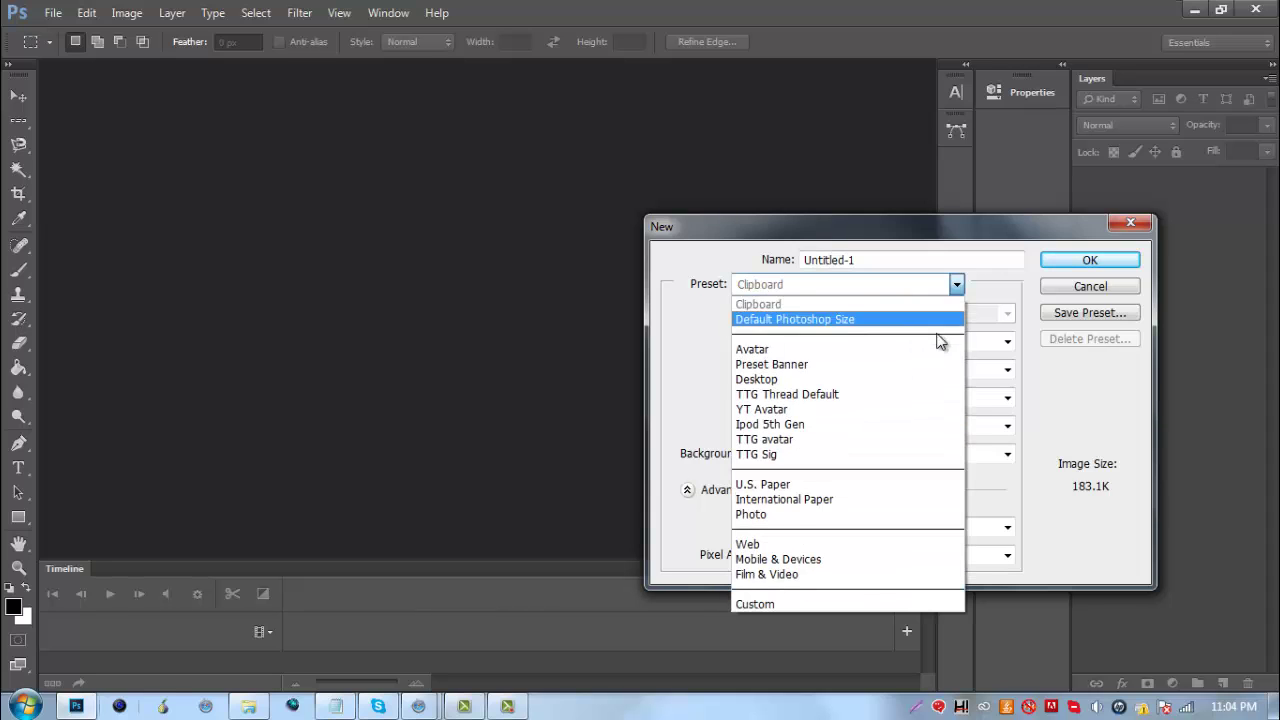
left_click(833, 454)
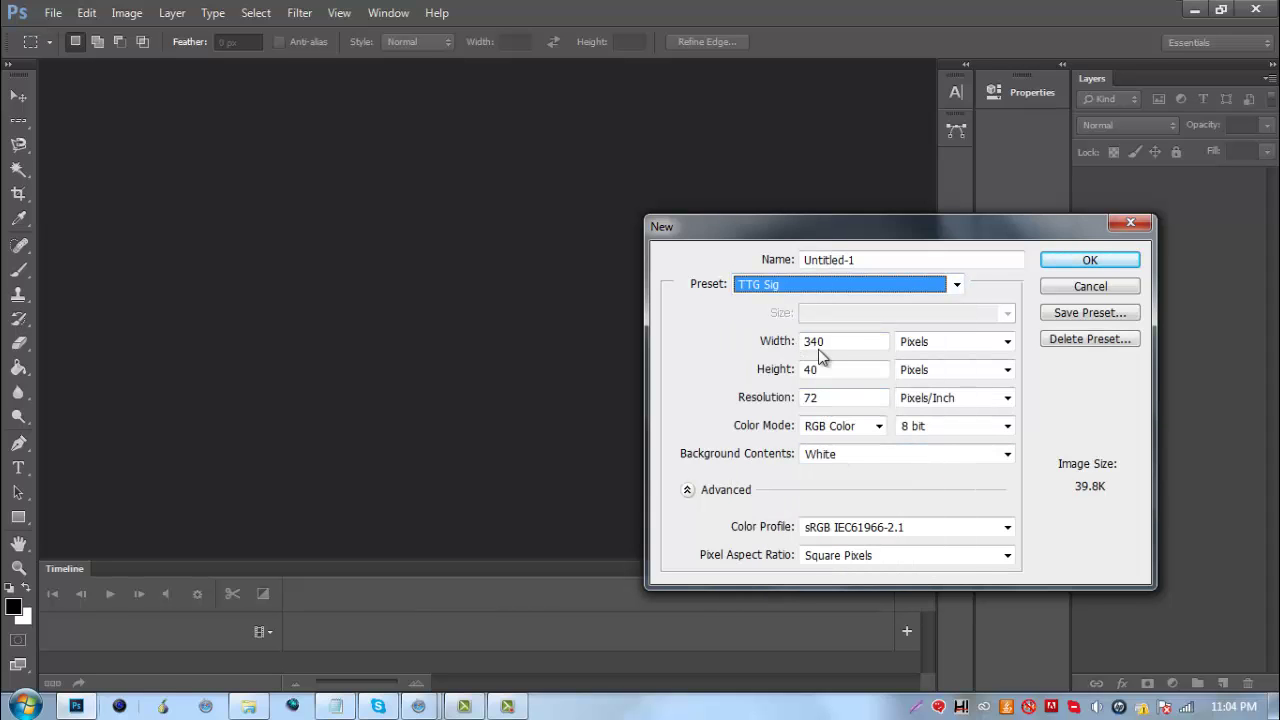
left_click(1060, 268)
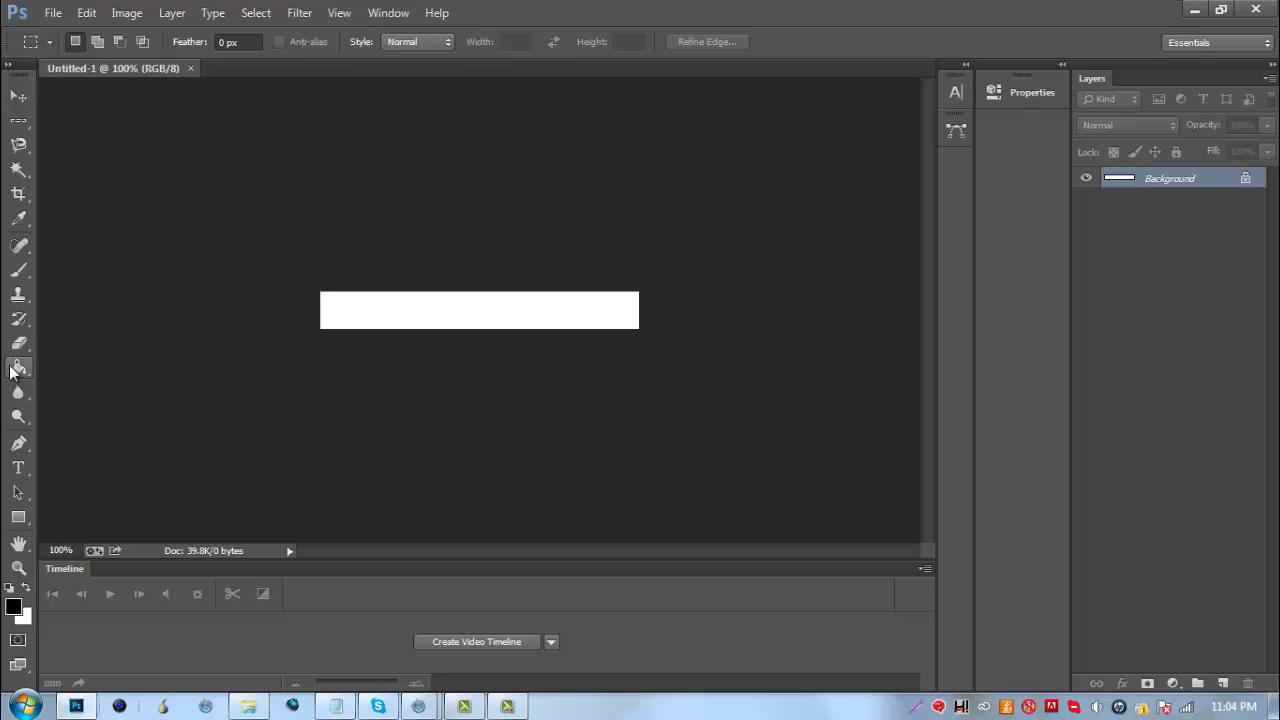
Fill the canvas black with the Paint Bucket and unlock the Background into Layer 0
left_click(12, 370)
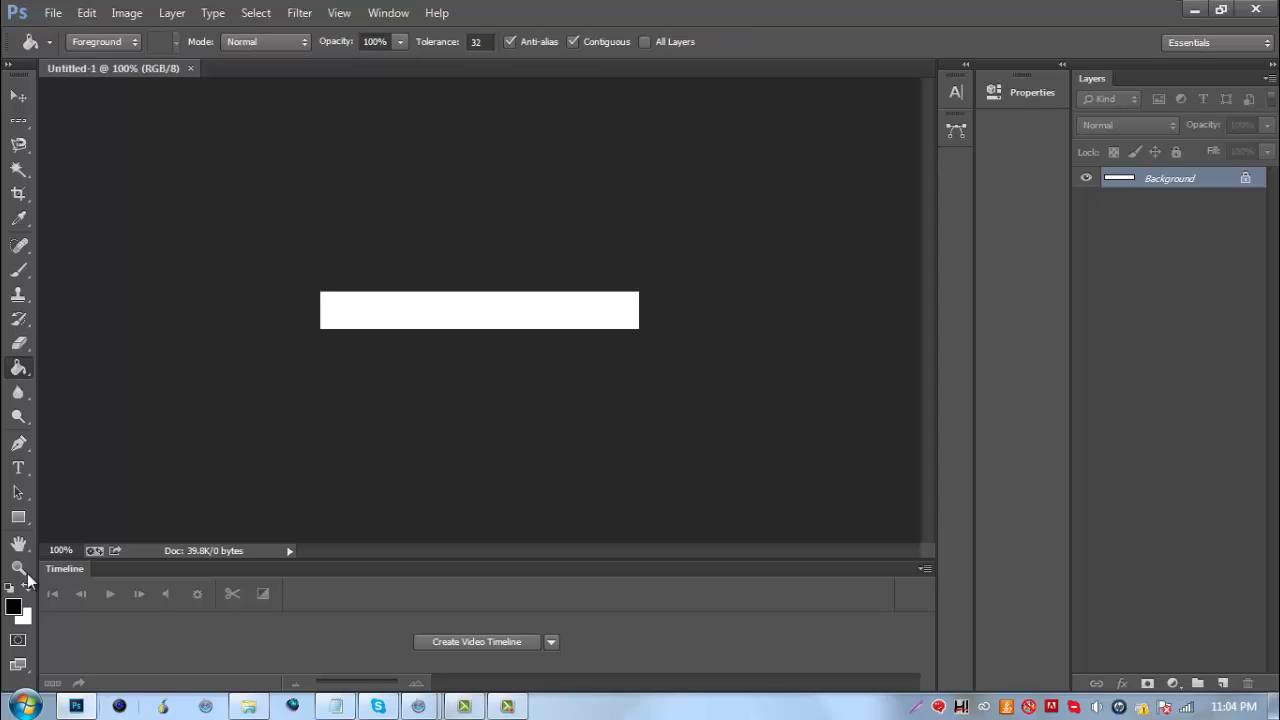
left_click(406, 308)
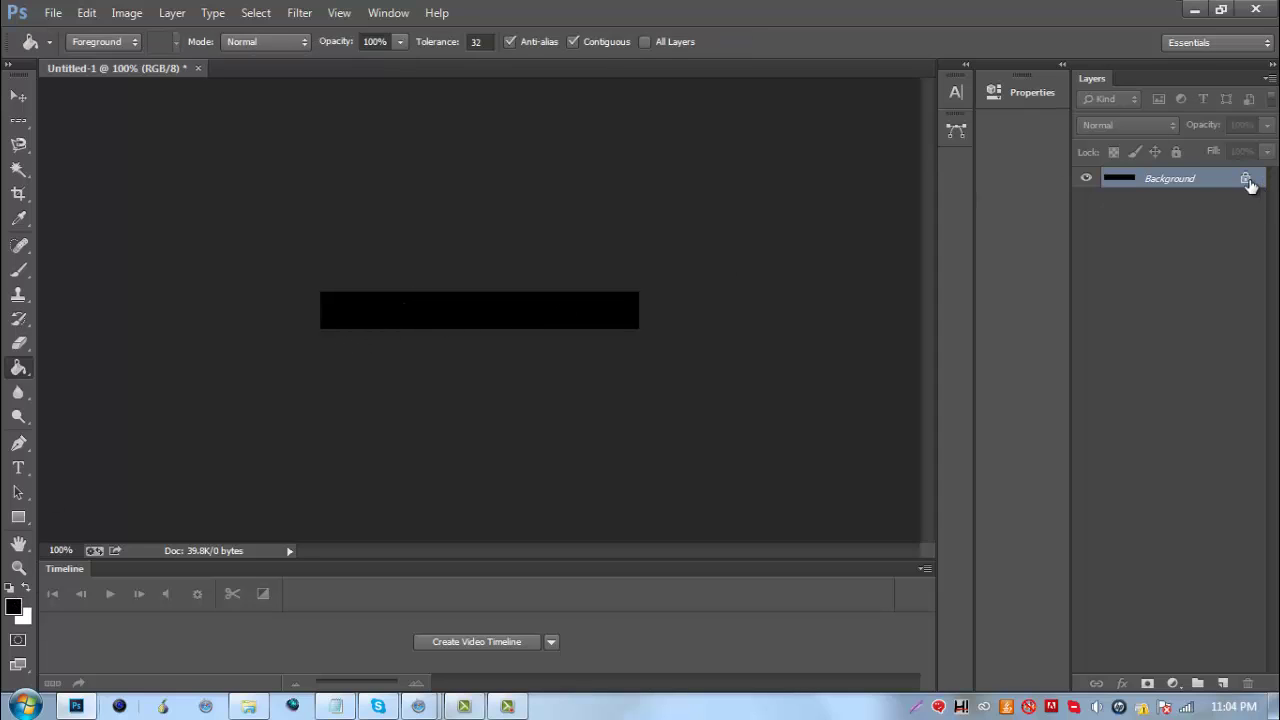
left_click_drag(1249, 186, 1252, 686)
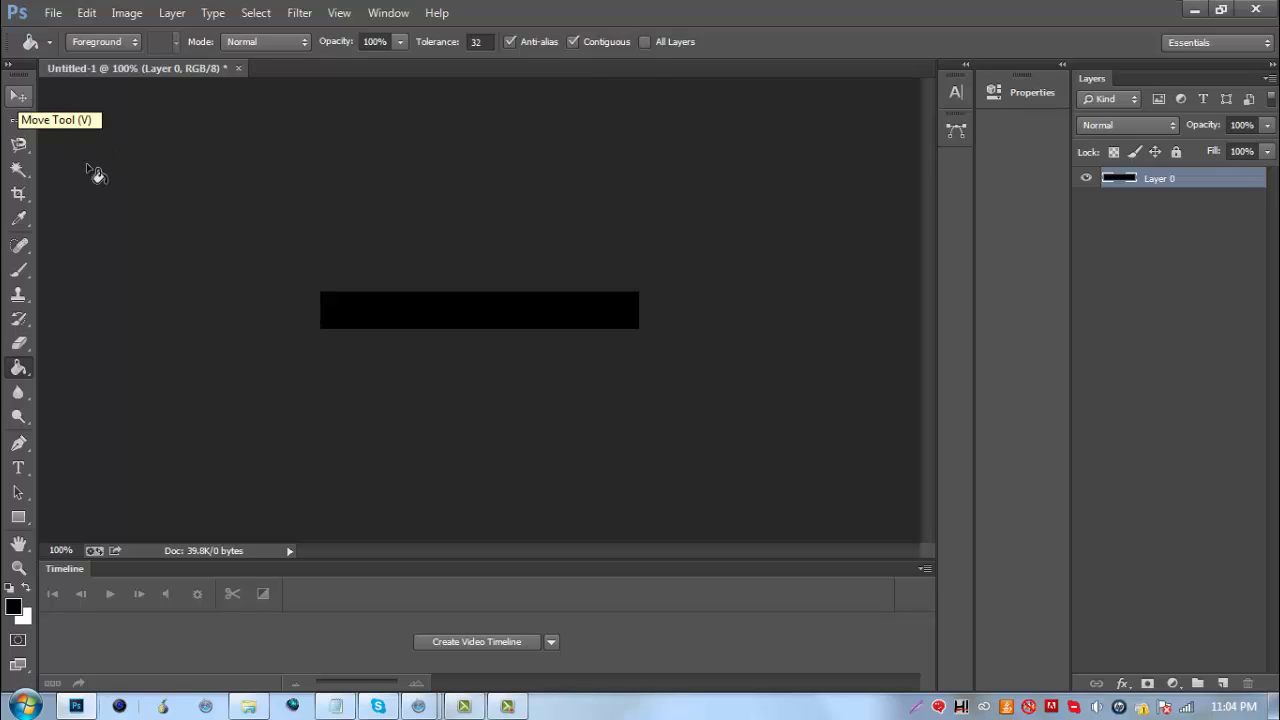
Type the word 'SLAY' on the black bar and commit the text
left_click(19, 469)
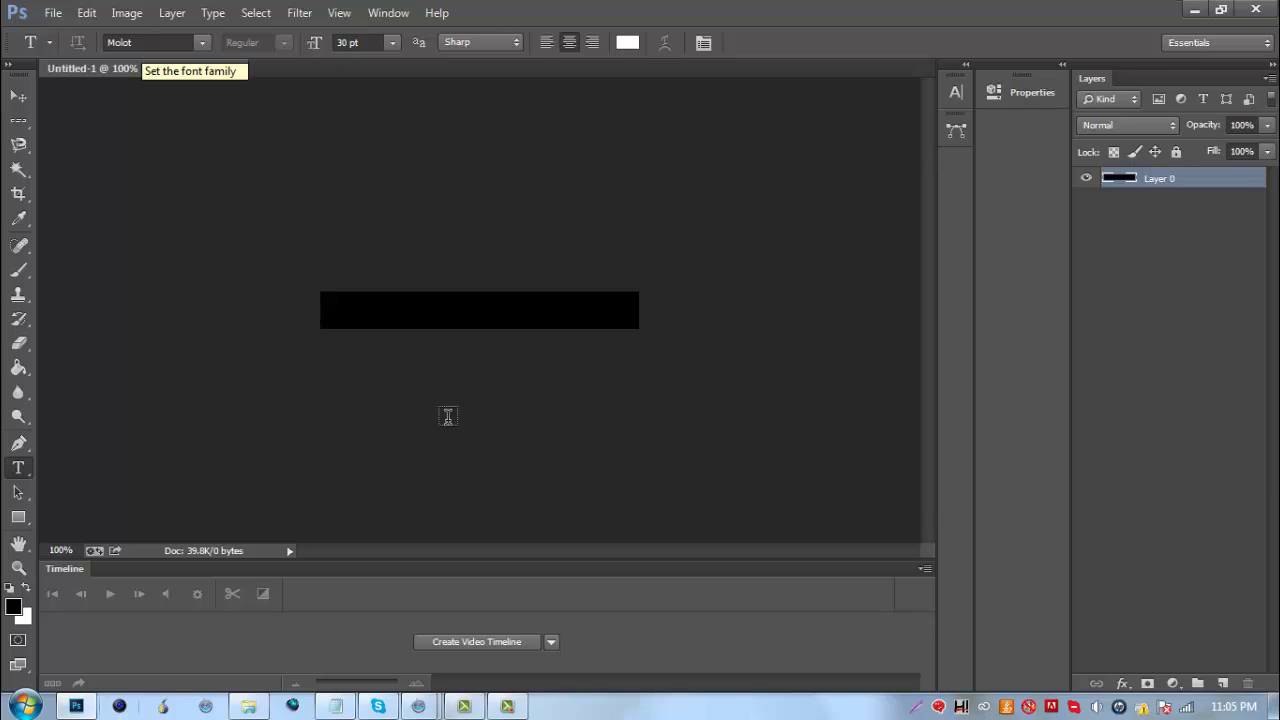
left_click(666, 376)
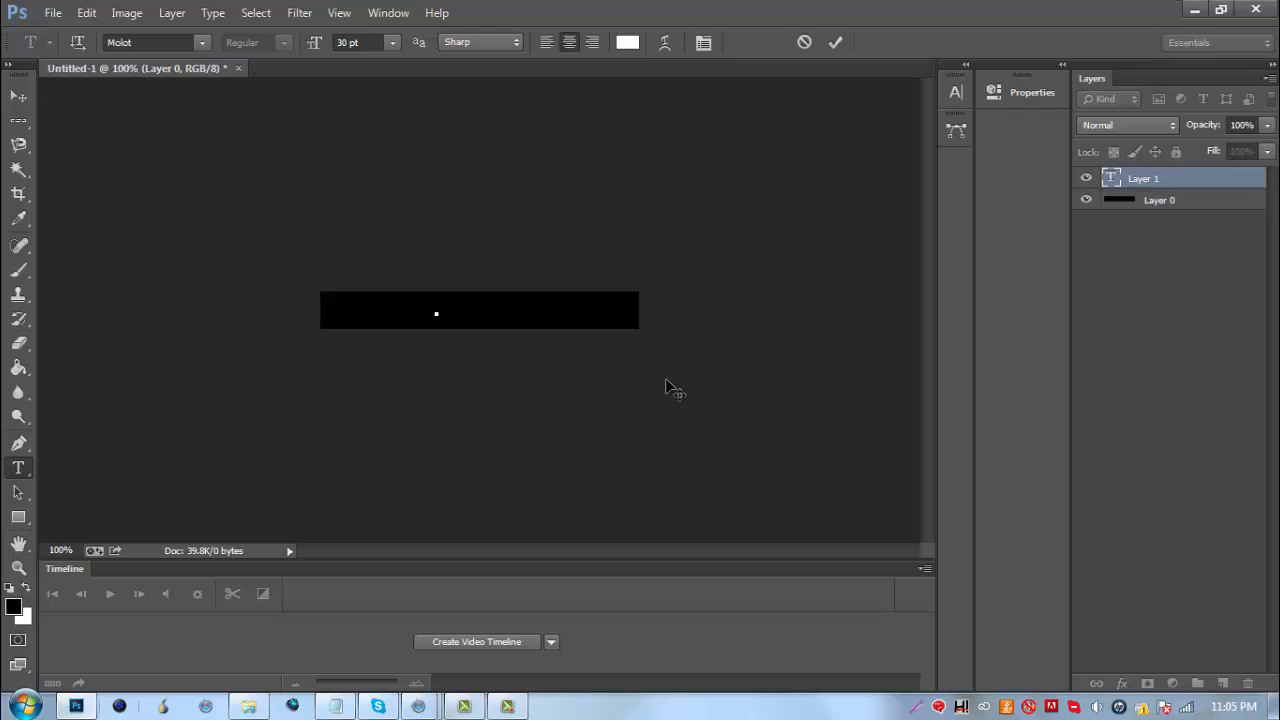
type("SLAY")
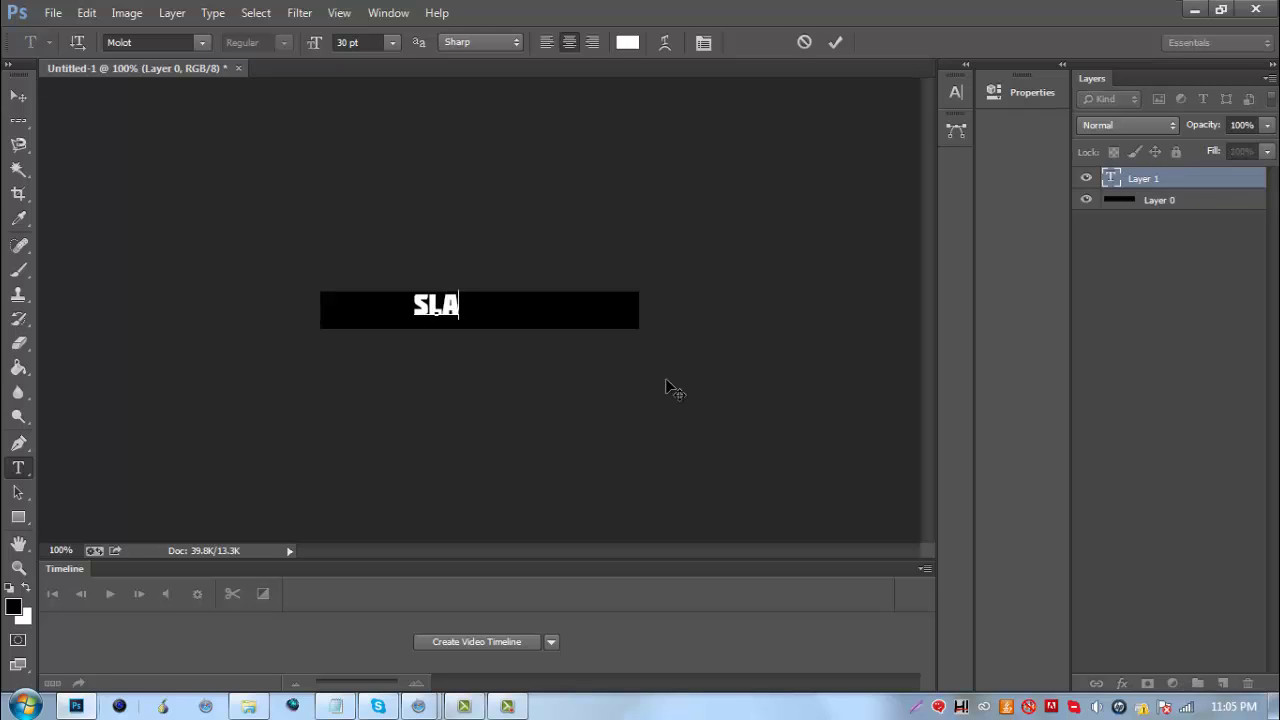
left_click(18, 96)
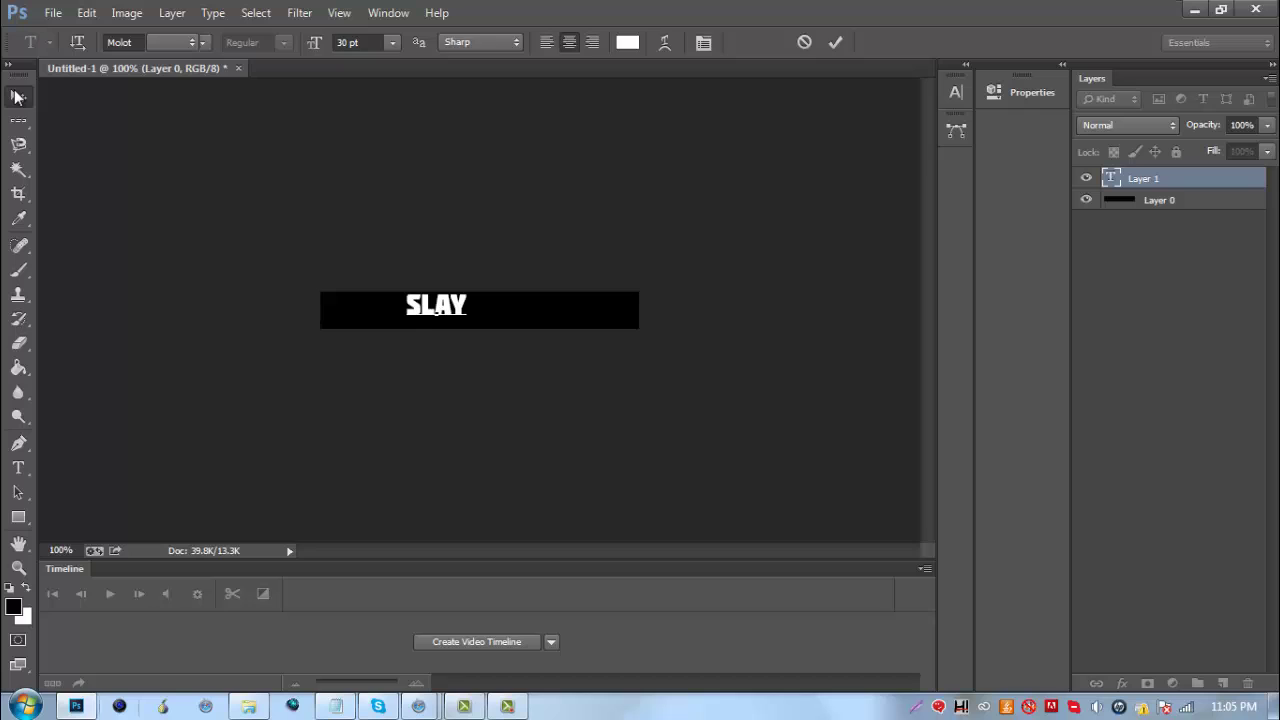
Move the SLAY text to the centre of the bar, fine-tuning with the arrow keys
left_click_drag(429, 308, 463, 316)
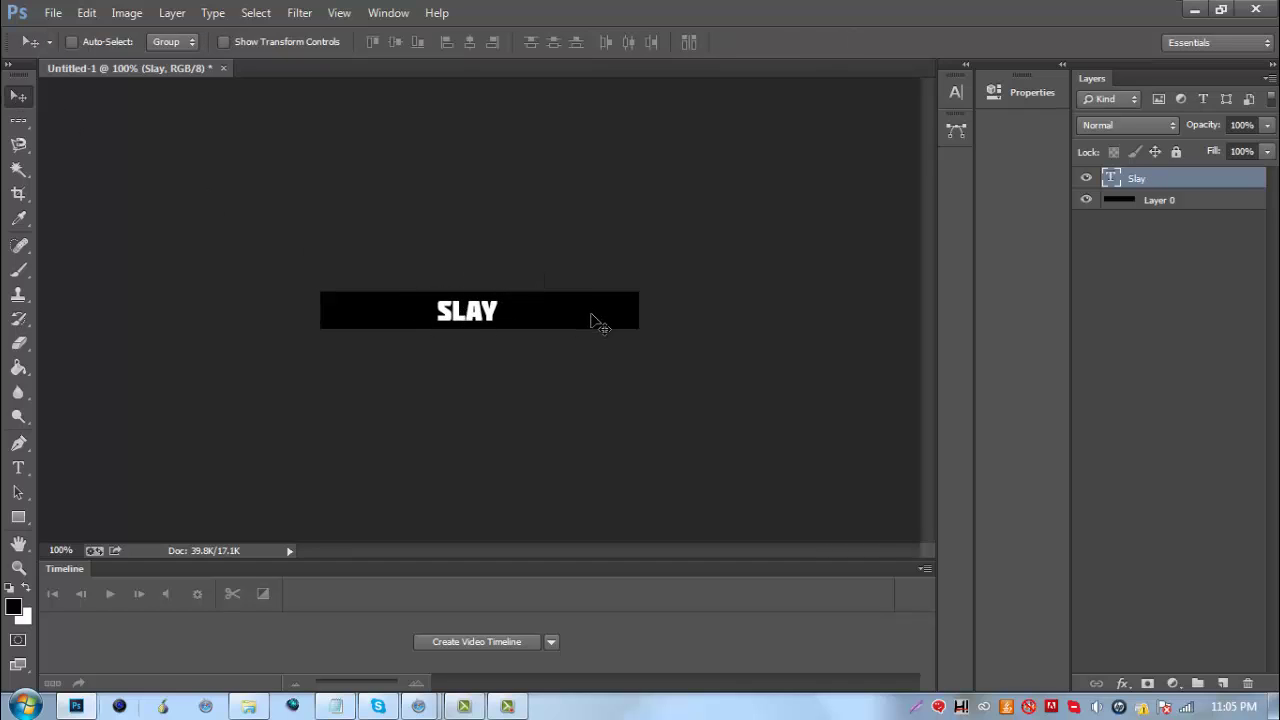
key("Right")
key("Right")
key("Right")
key("Right")
key("Right")
key("Right")
key("Right")
key("Right")
key("Right")
key("Right")
key("Right")
key("Right")
key("Right")
key("Right")
key("Left")
key("Left")
key("Right")
key("Right")
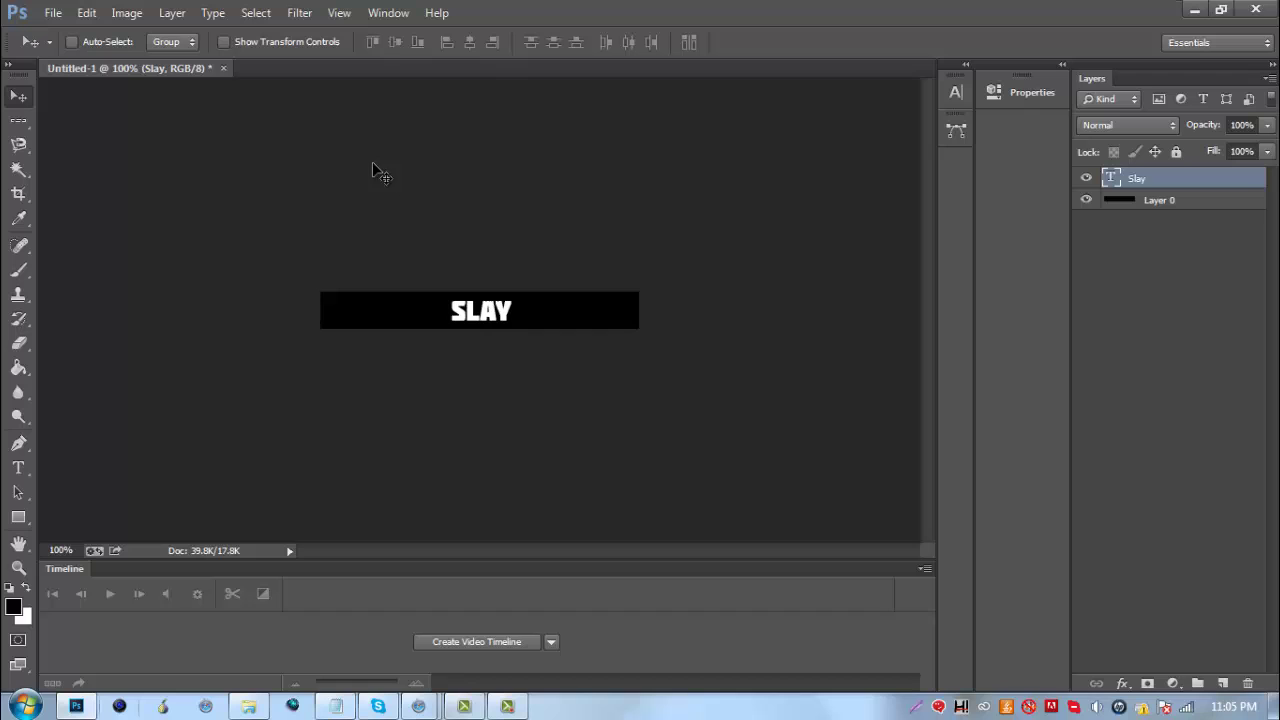
Create a 250×250 px white Untitled-2 document, then return to the Untitled-1 SLAY banner
left_click(55, 19)
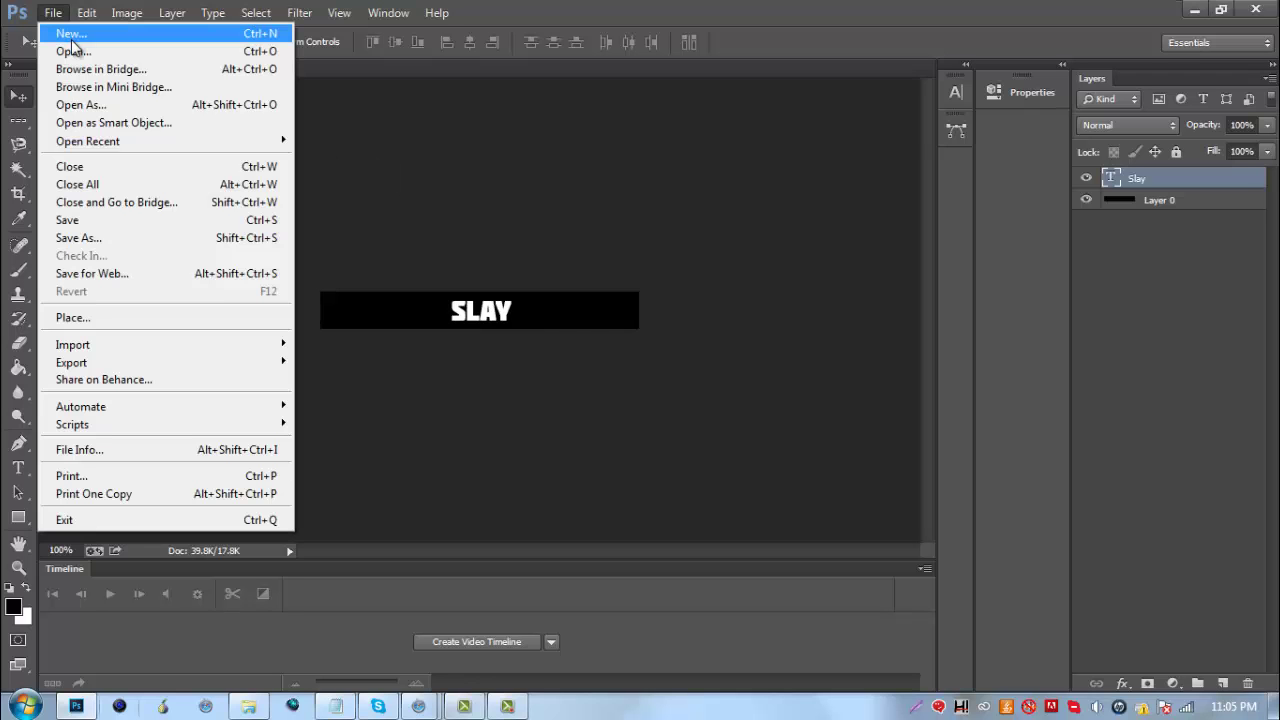
left_click(73, 40)
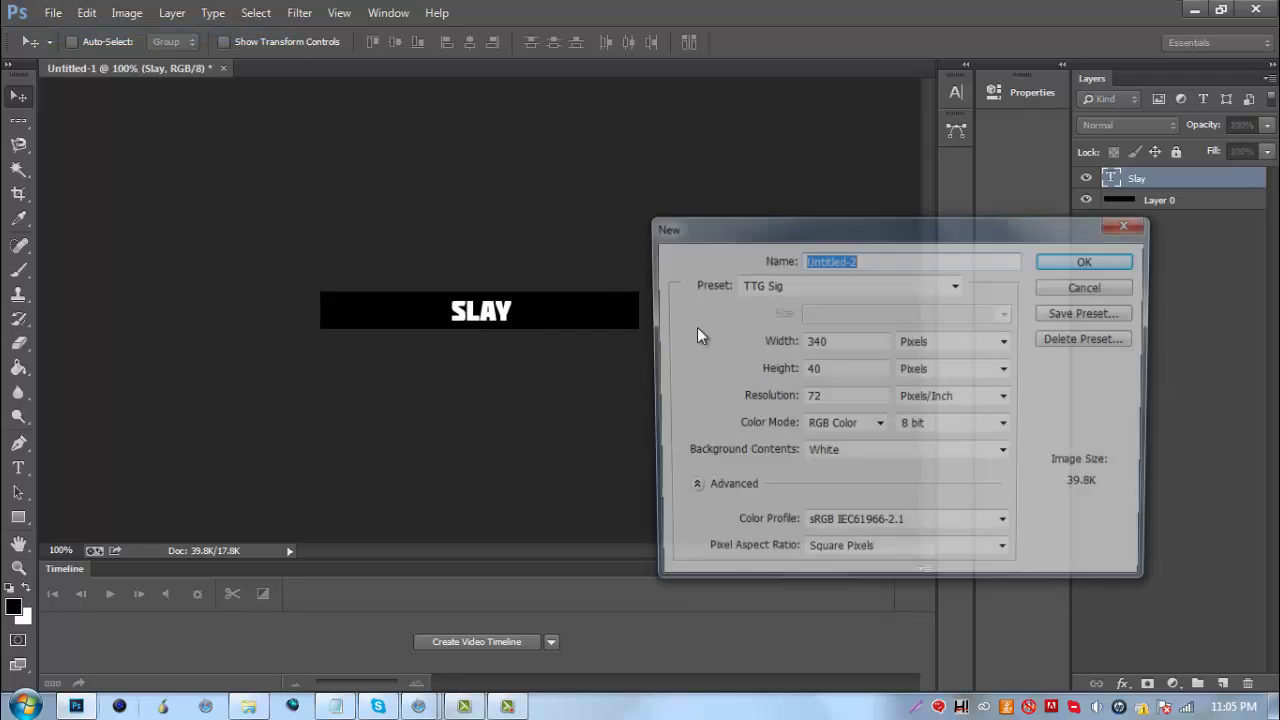
double_click(837, 342)
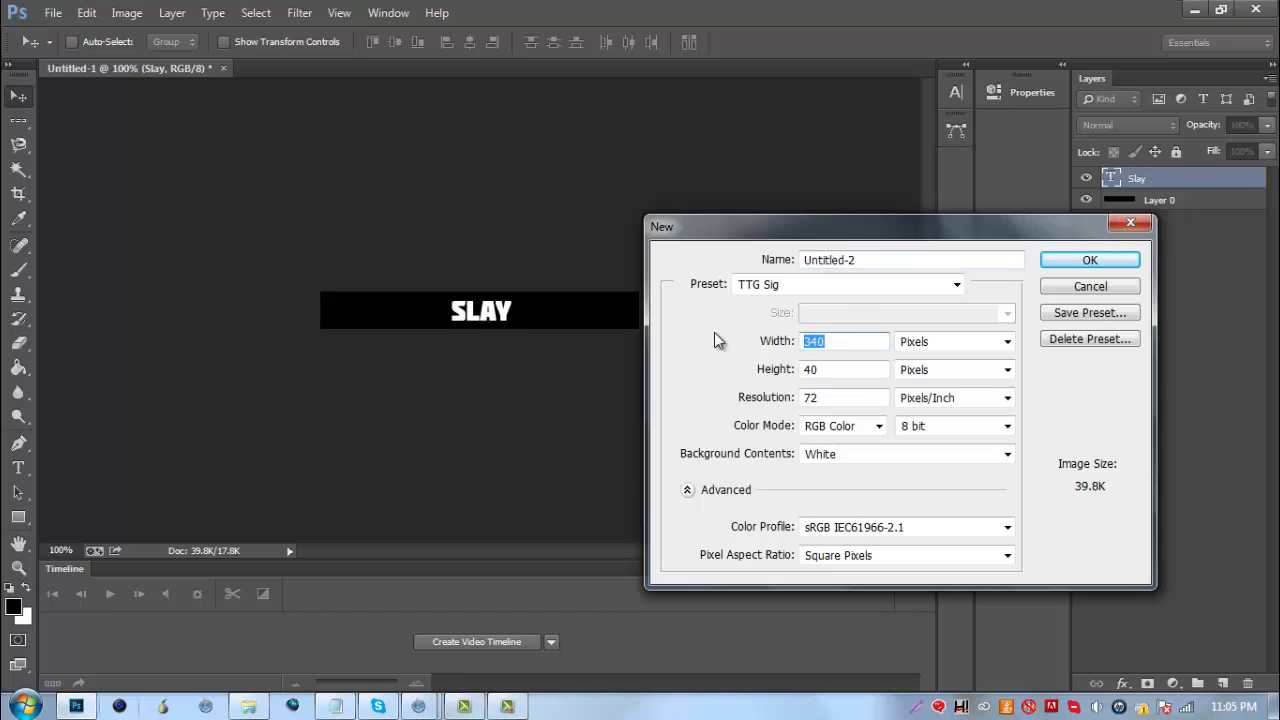
type("250")
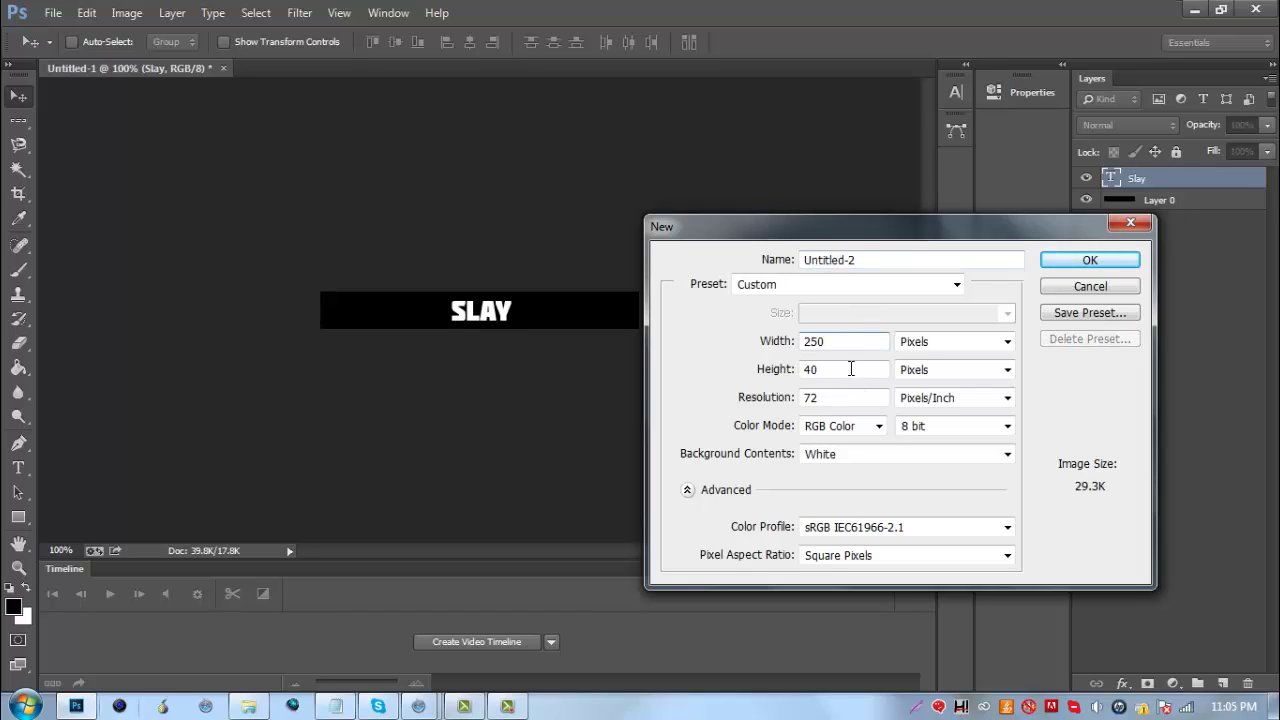
key("Tab")
type("250")
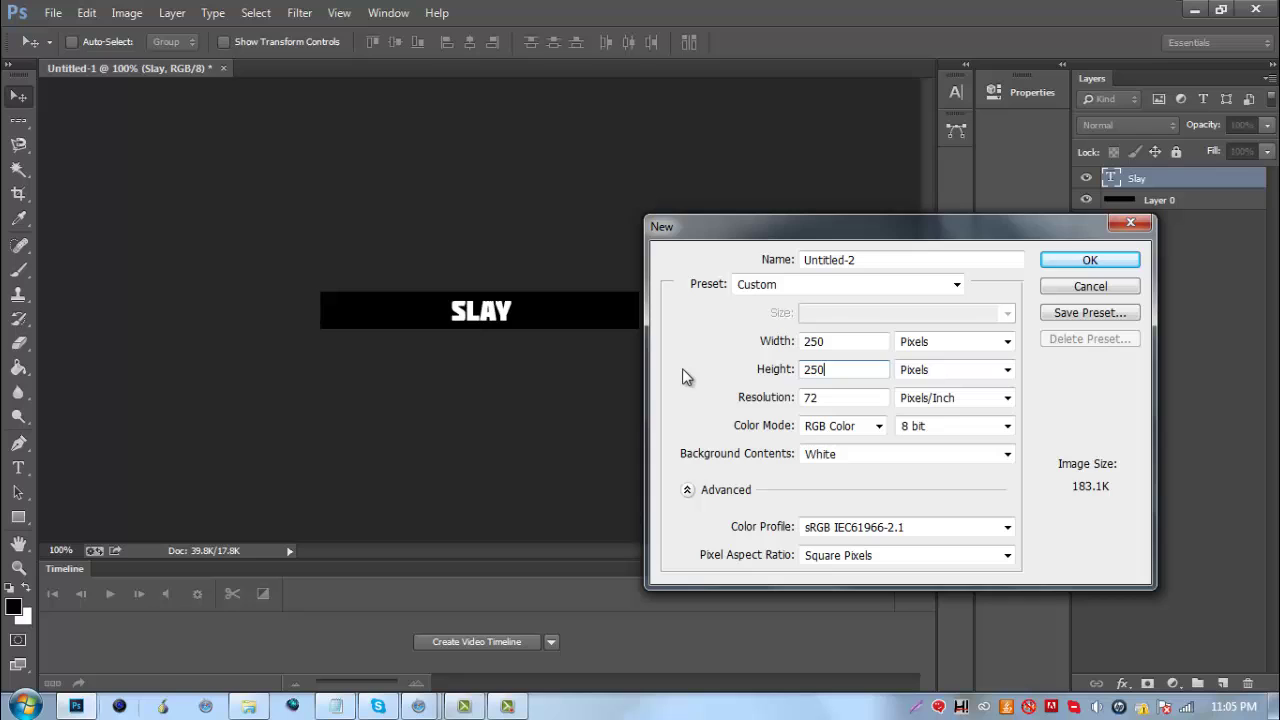
left_click(1062, 264)
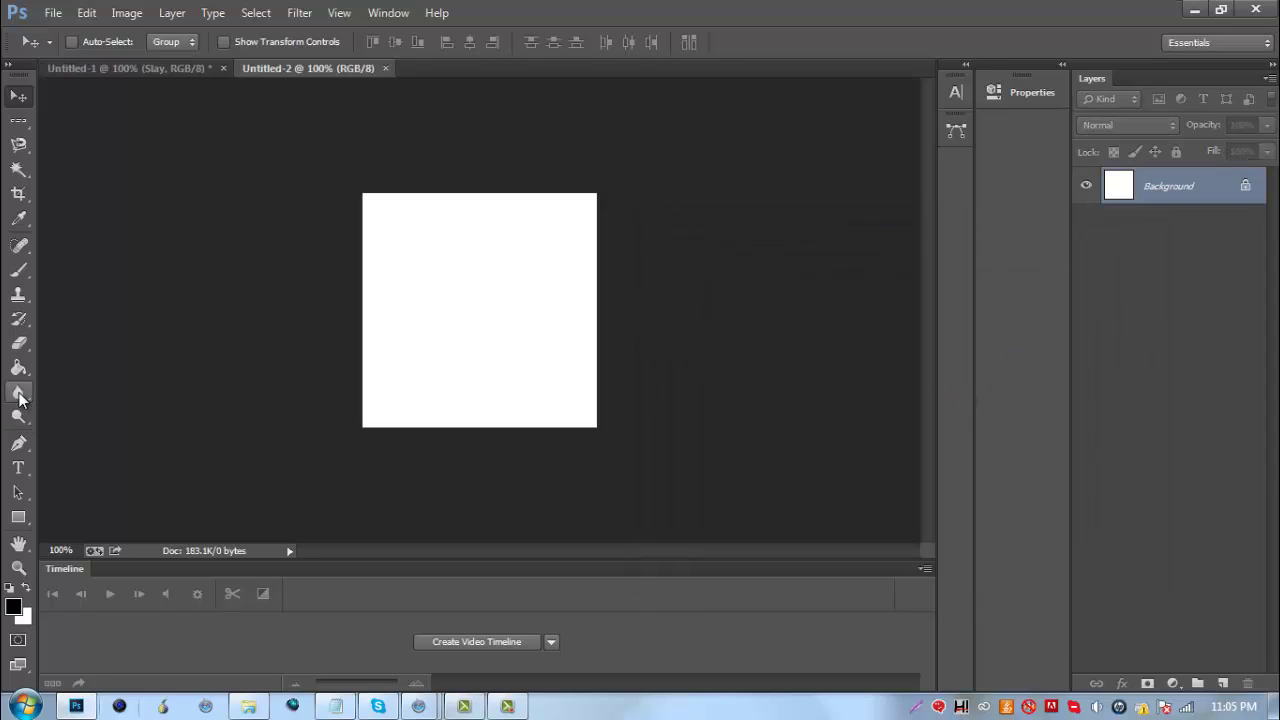
left_click(19, 519)
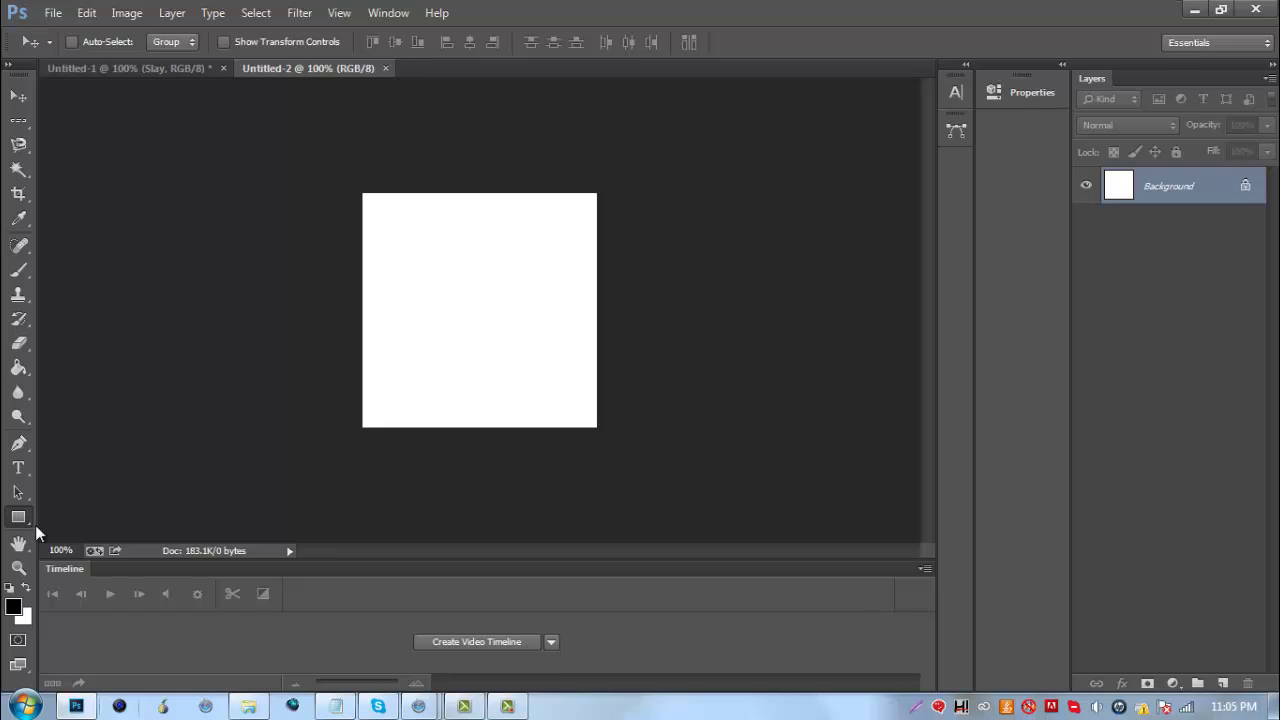
left_click(150, 70)
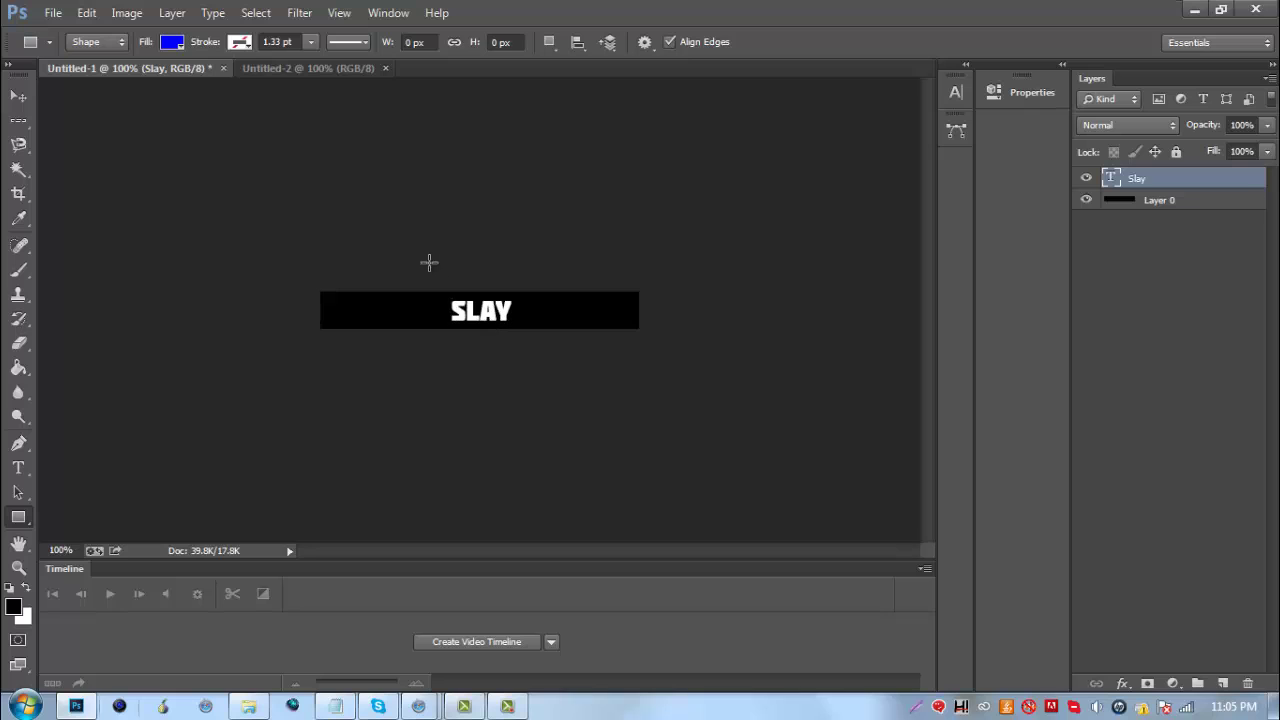
Draw a blue rectangle, Rectangle 1, at the left edge of the Untitled-2 canvas
left_click(297, 69)
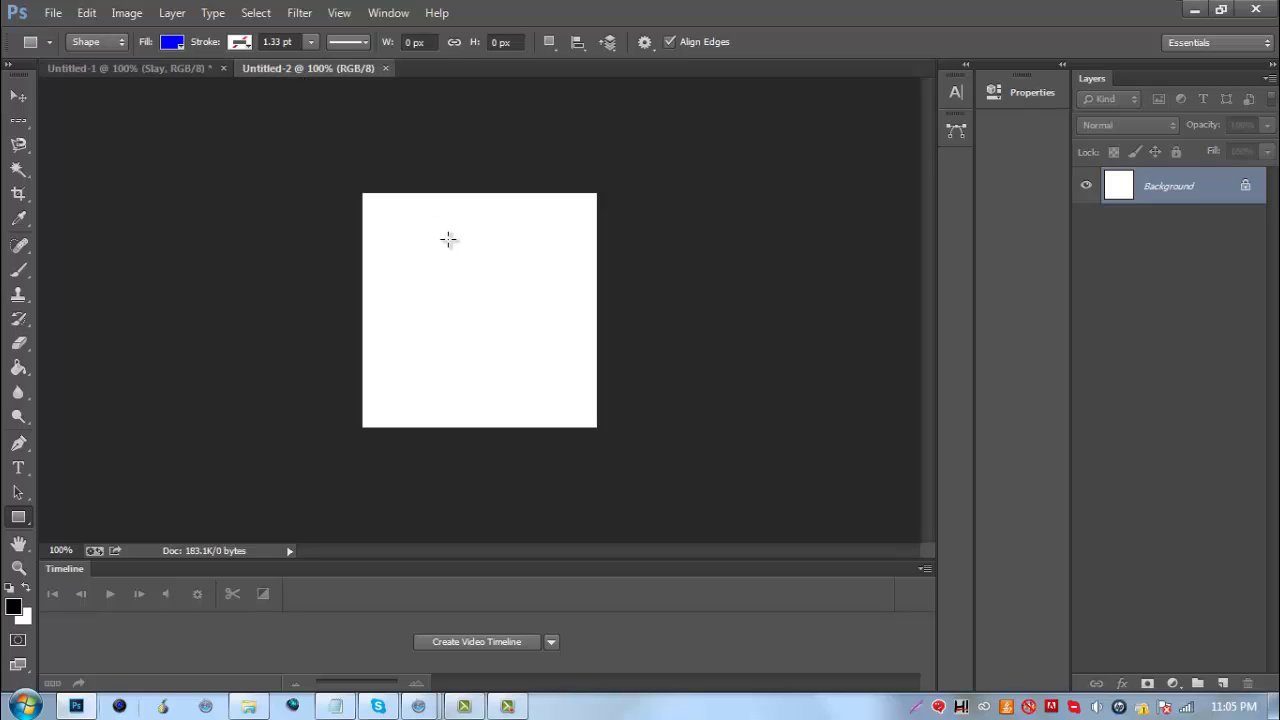
left_click(152, 68)
left_click_drag(364, 257, 444, 304)
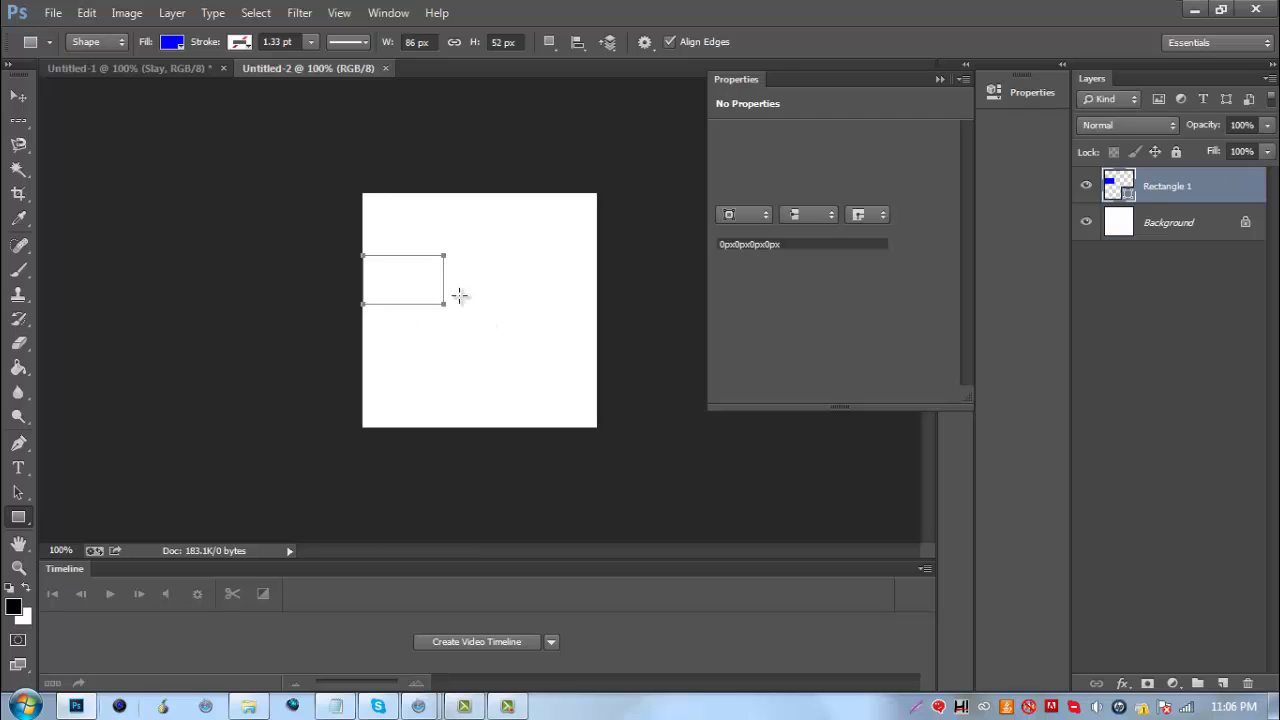
left_click(940, 79)
left_click(18, 96)
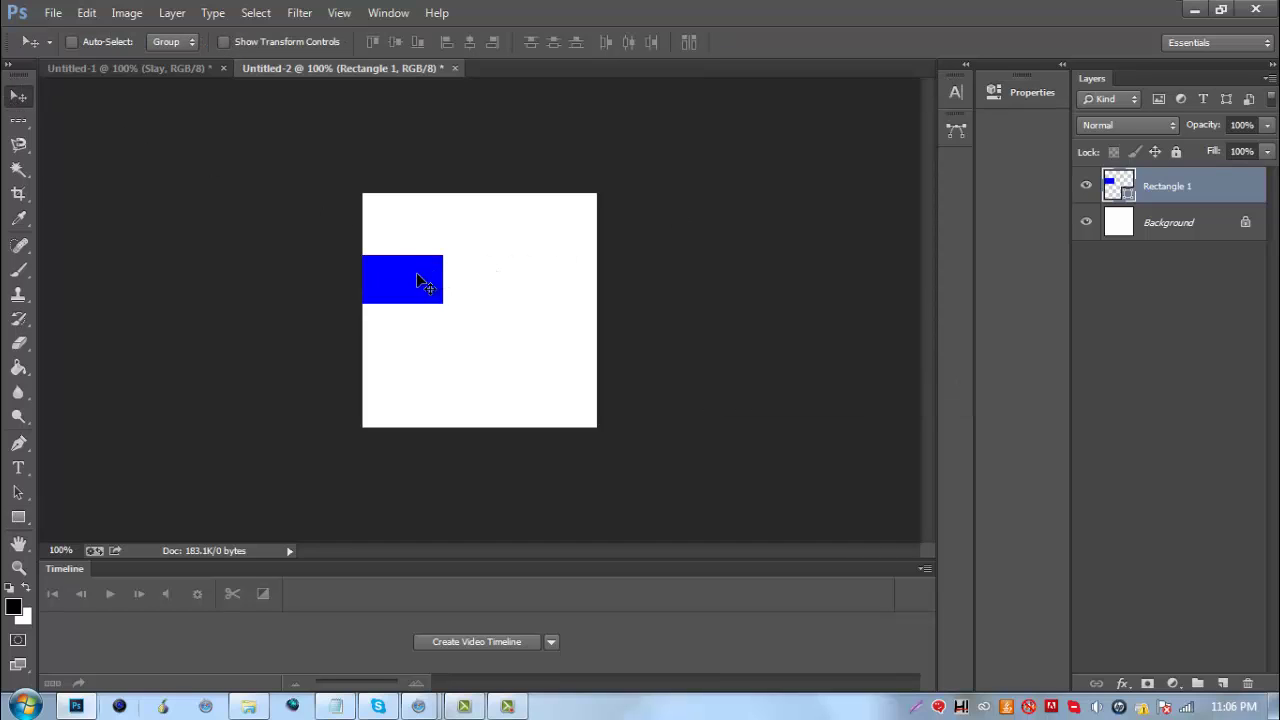
Duplicate the blue rectangle, place the copy flush to its right, and fill it red
left_click_drag(420, 277, 420, 303)
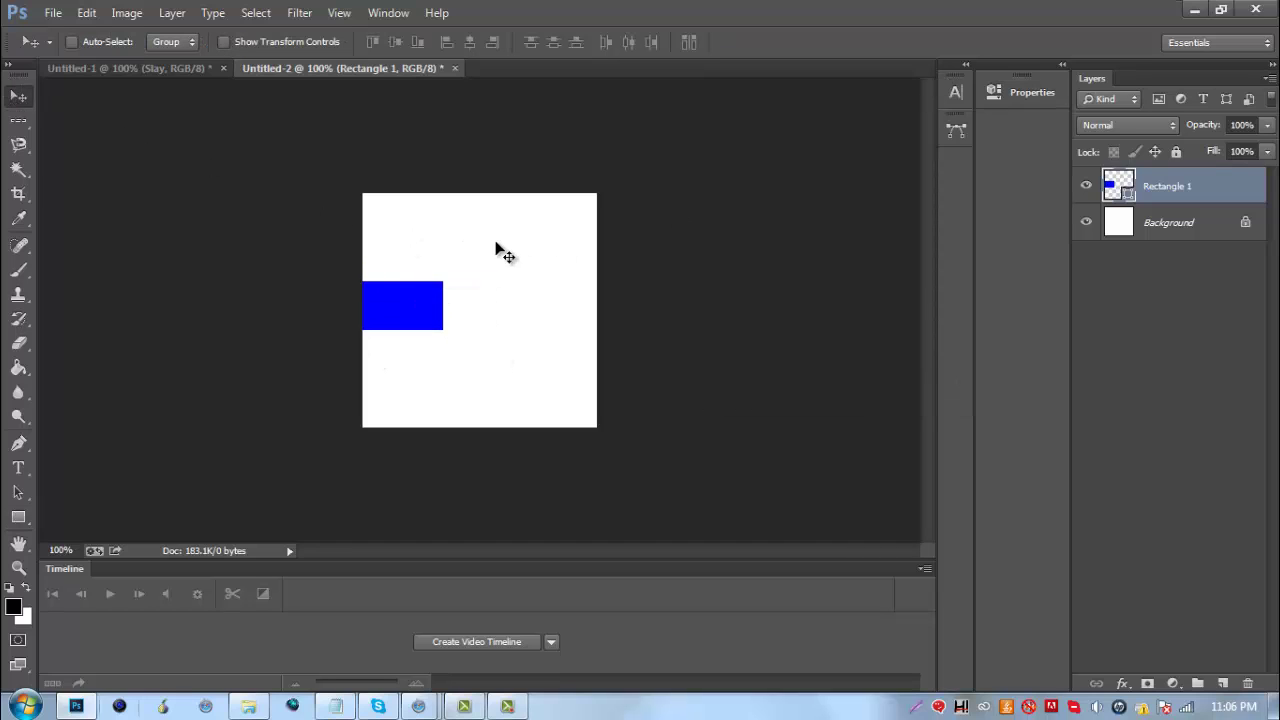
right_click(1208, 186)
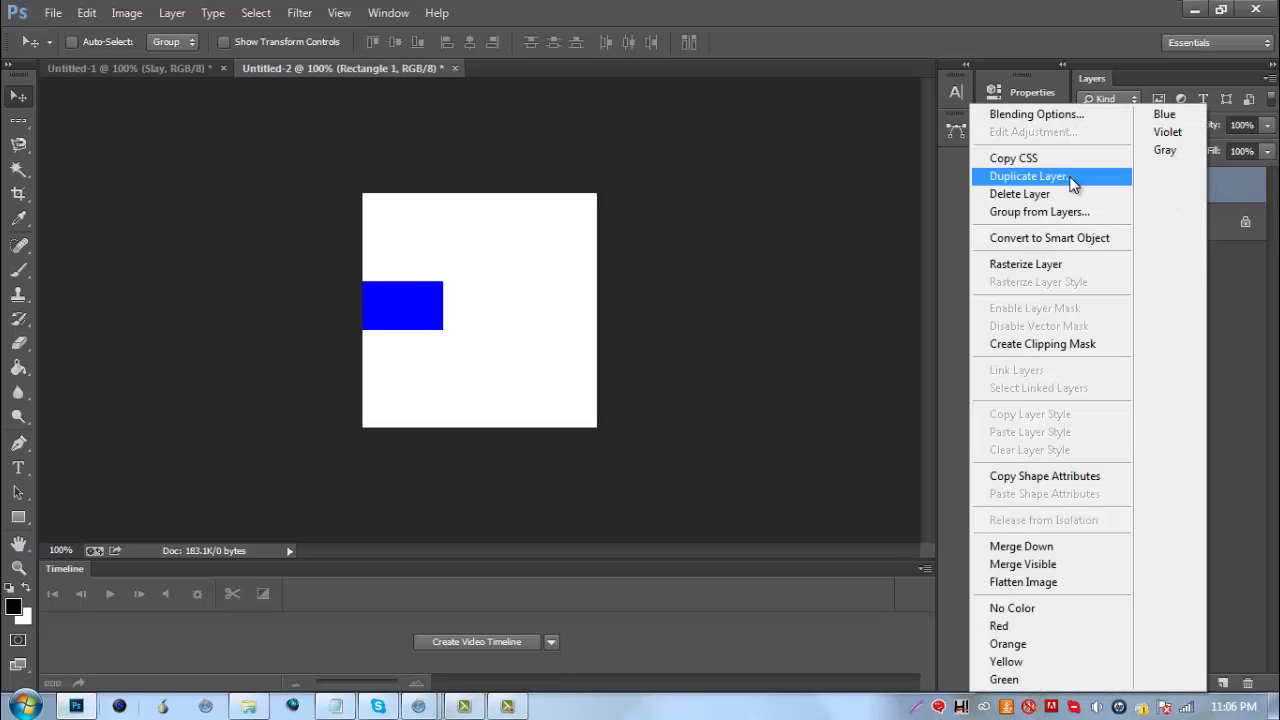
left_click(1028, 176)
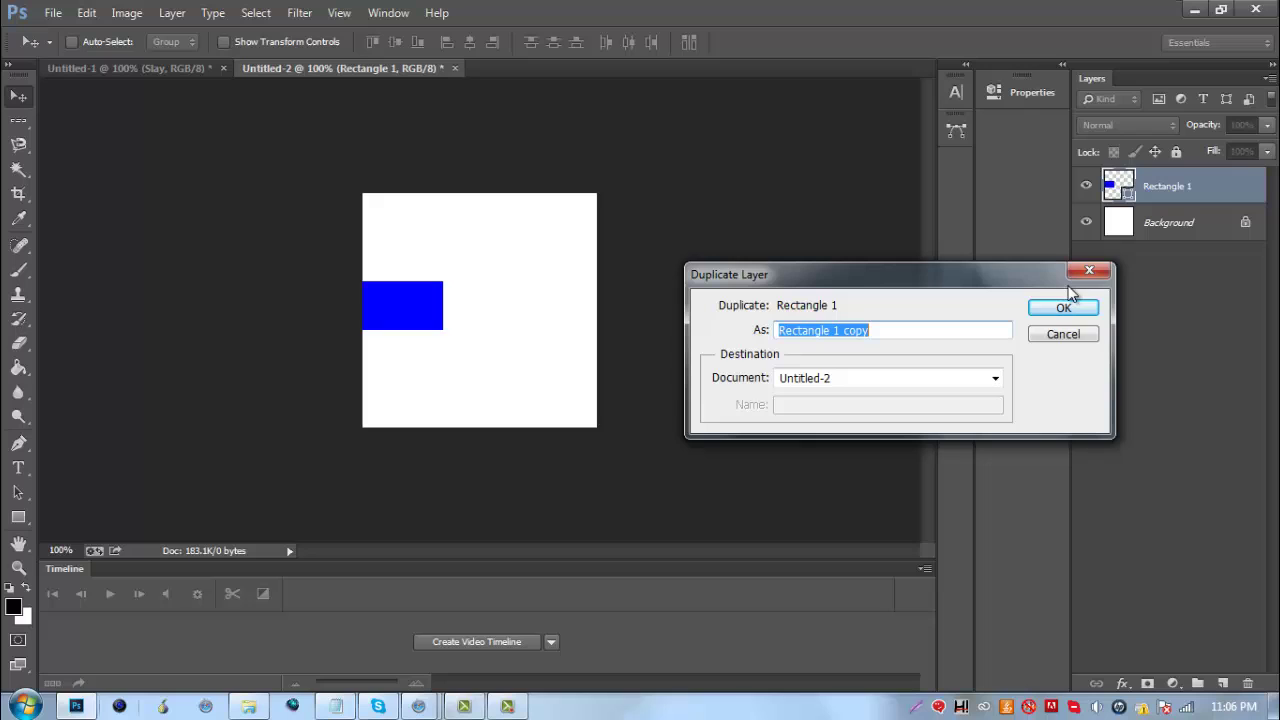
left_click(1095, 309)
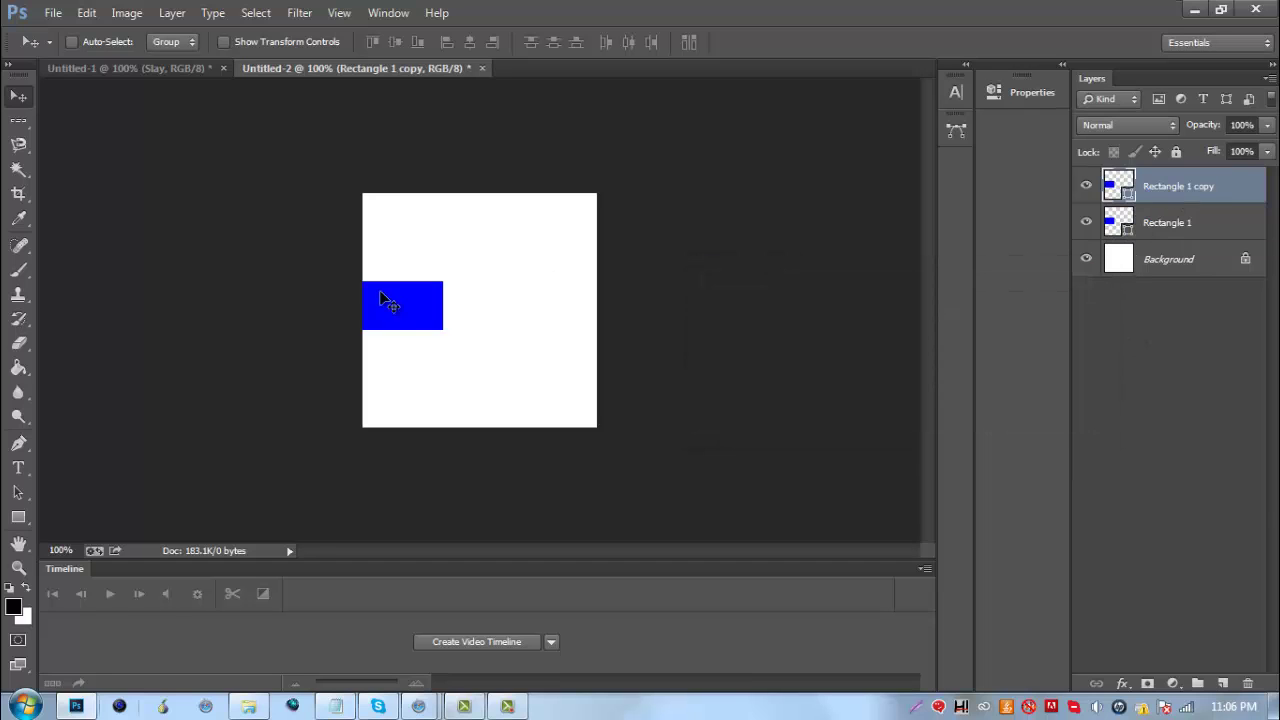
left_click_drag(420, 312, 466, 307)
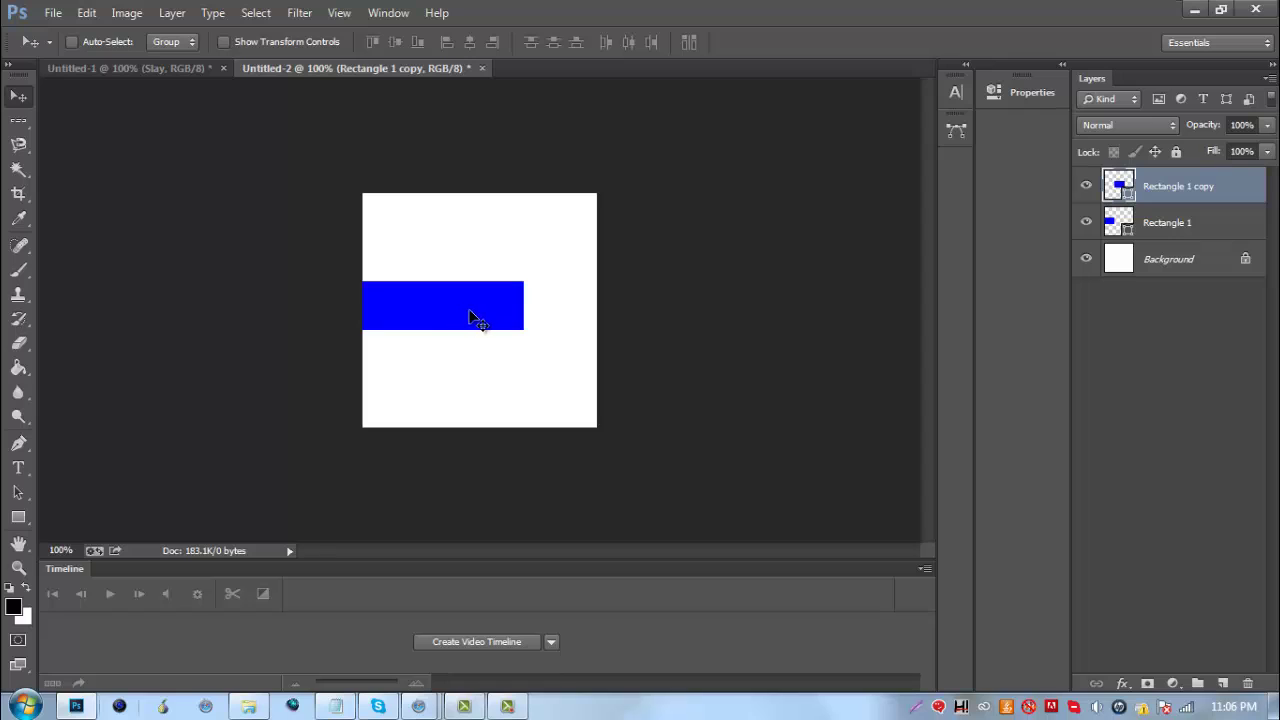
left_click(29, 520)
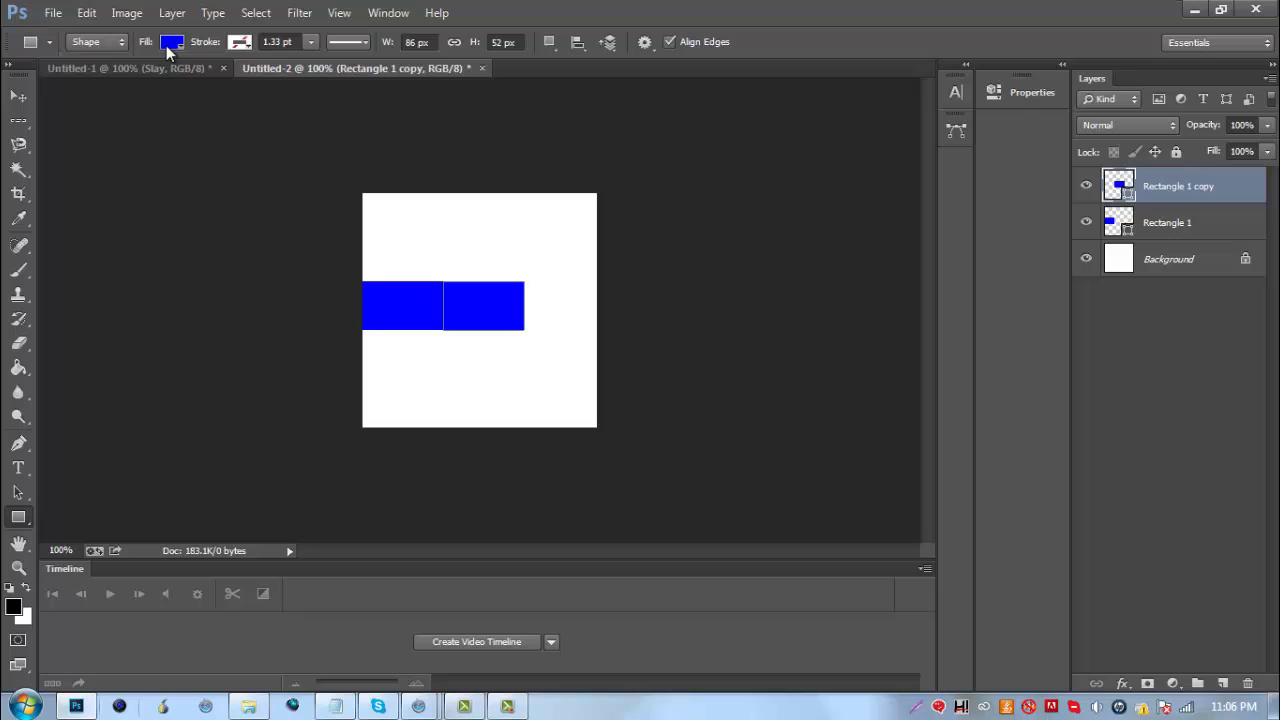
left_click(168, 43)
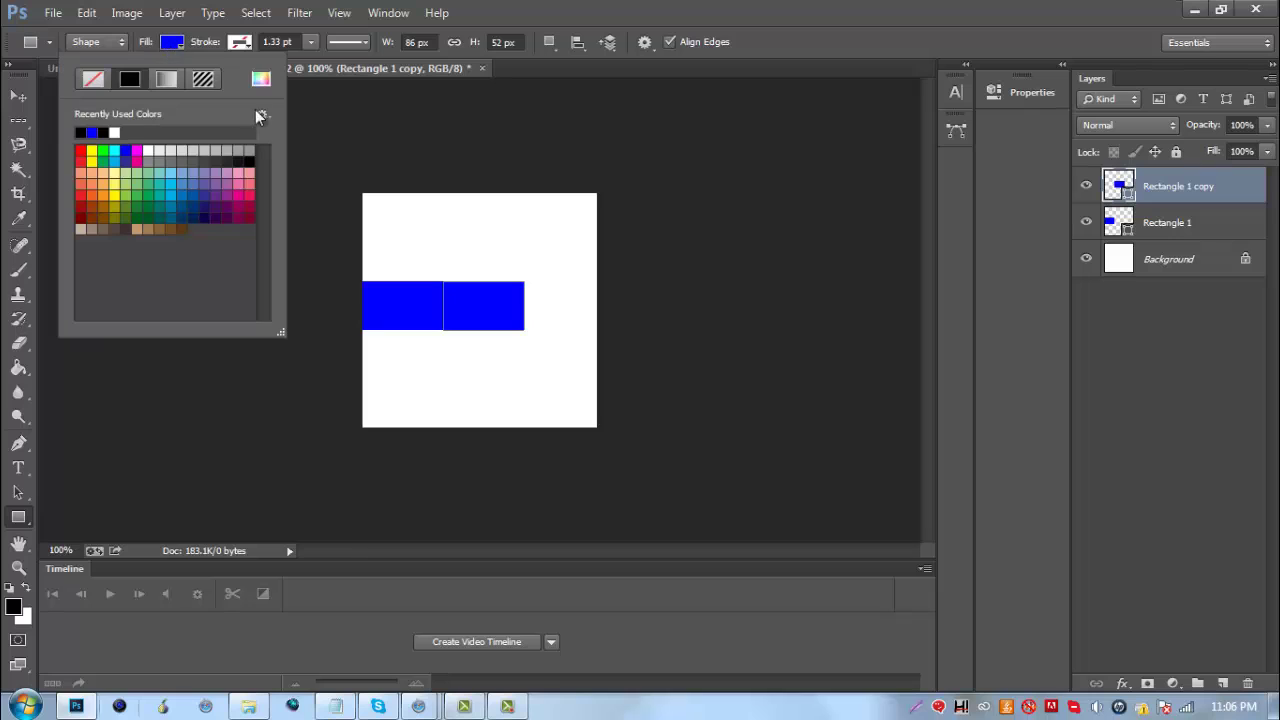
left_click(80, 150)
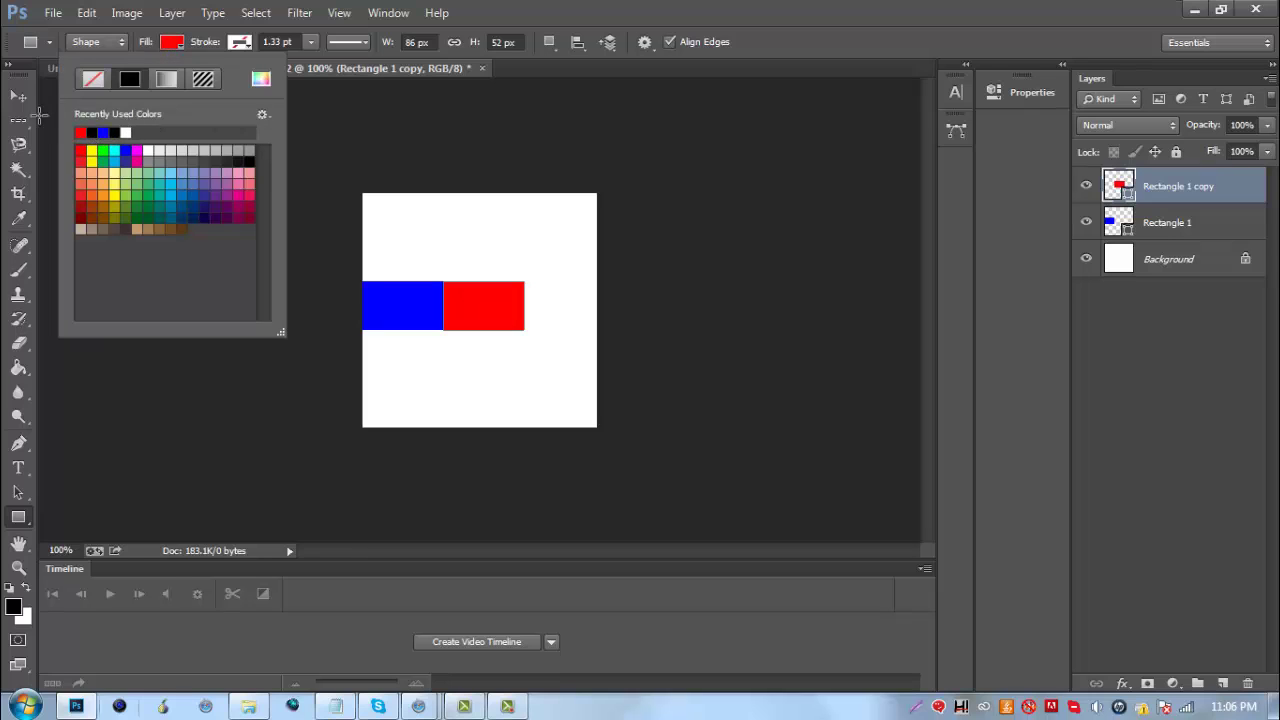
left_click(19, 97)
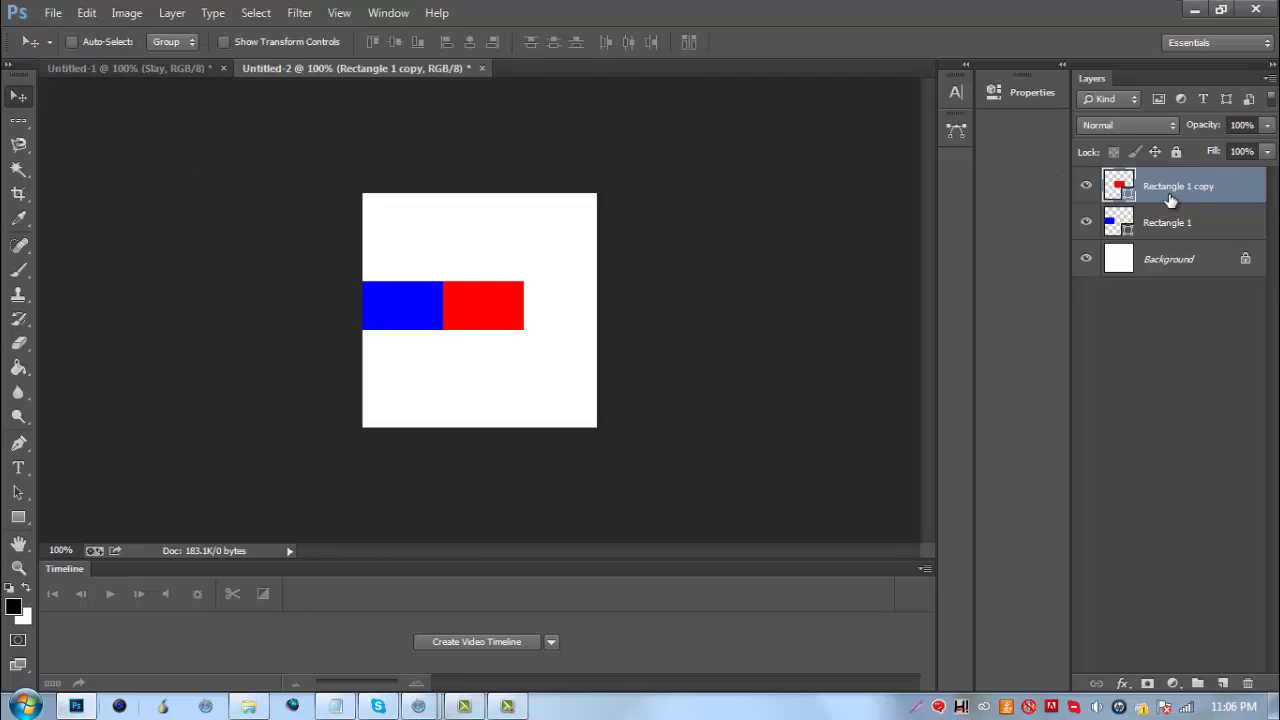
Duplicate the red rectangle, move the copy to its right, and fill it green
right_click(1166, 192)
left_click(996, 176)
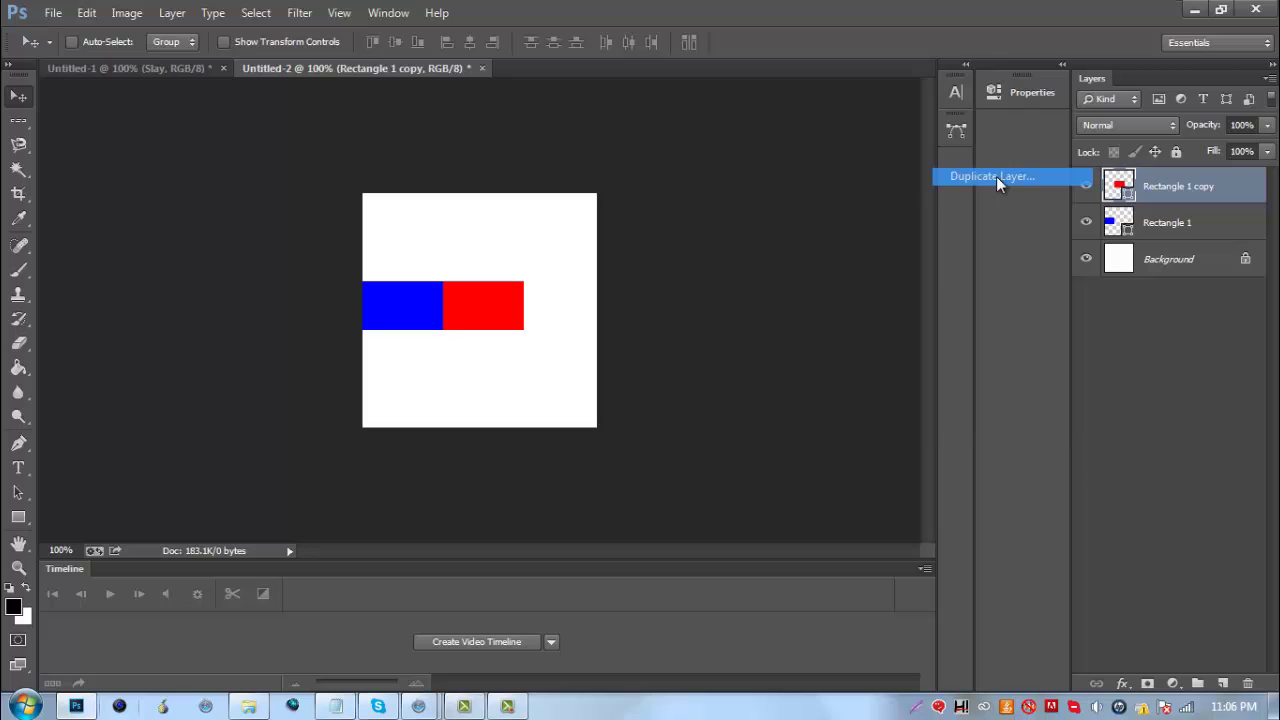
left_click(1061, 308)
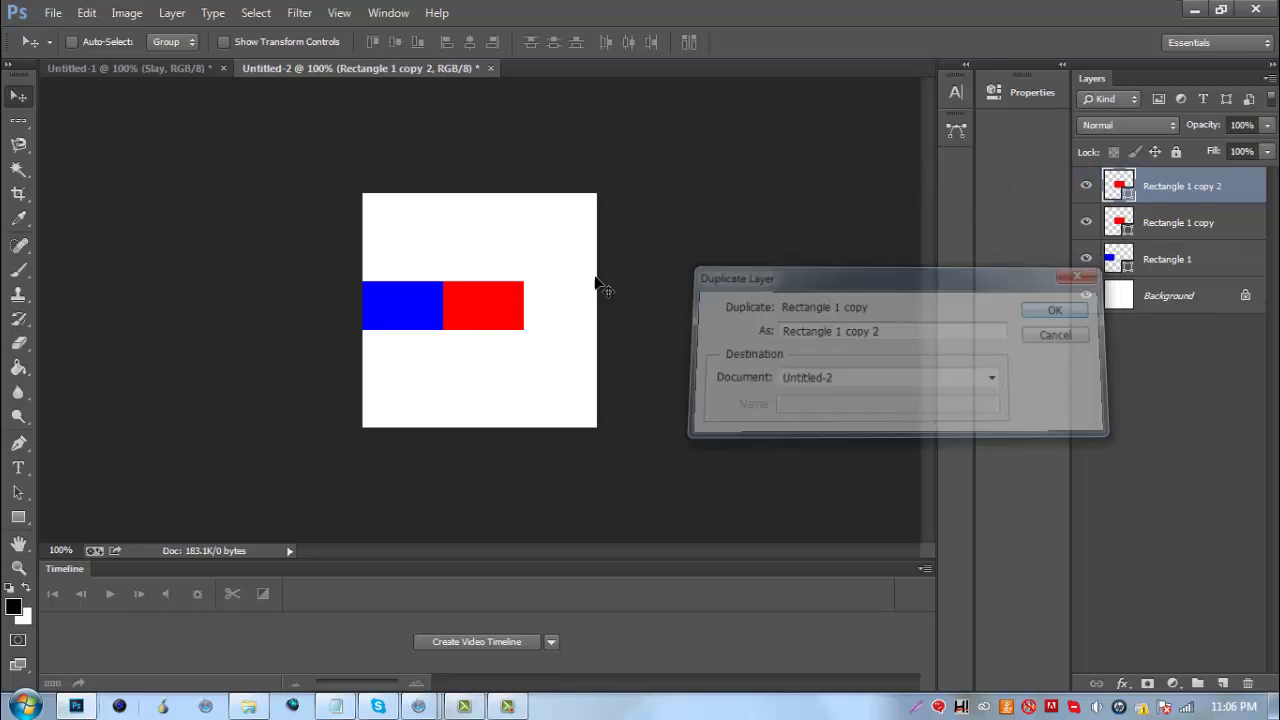
left_click_drag(497, 303, 569, 300)
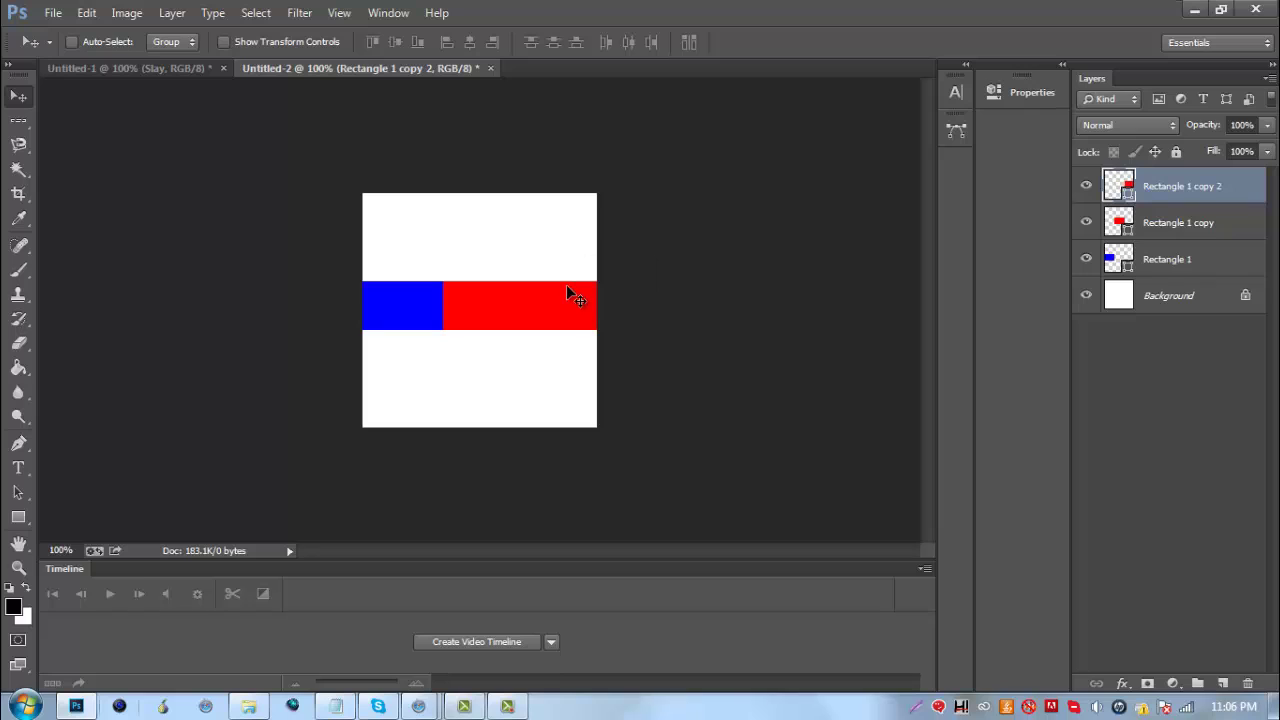
left_click(19, 519)
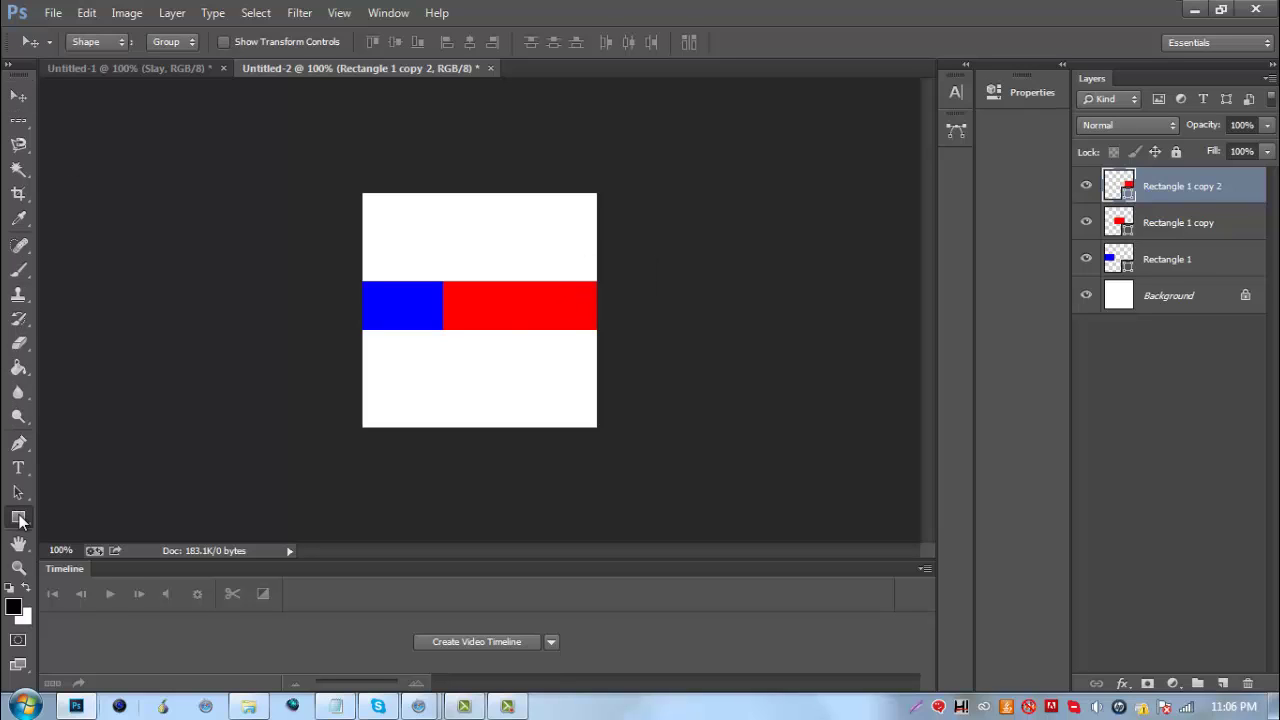
left_click(172, 44)
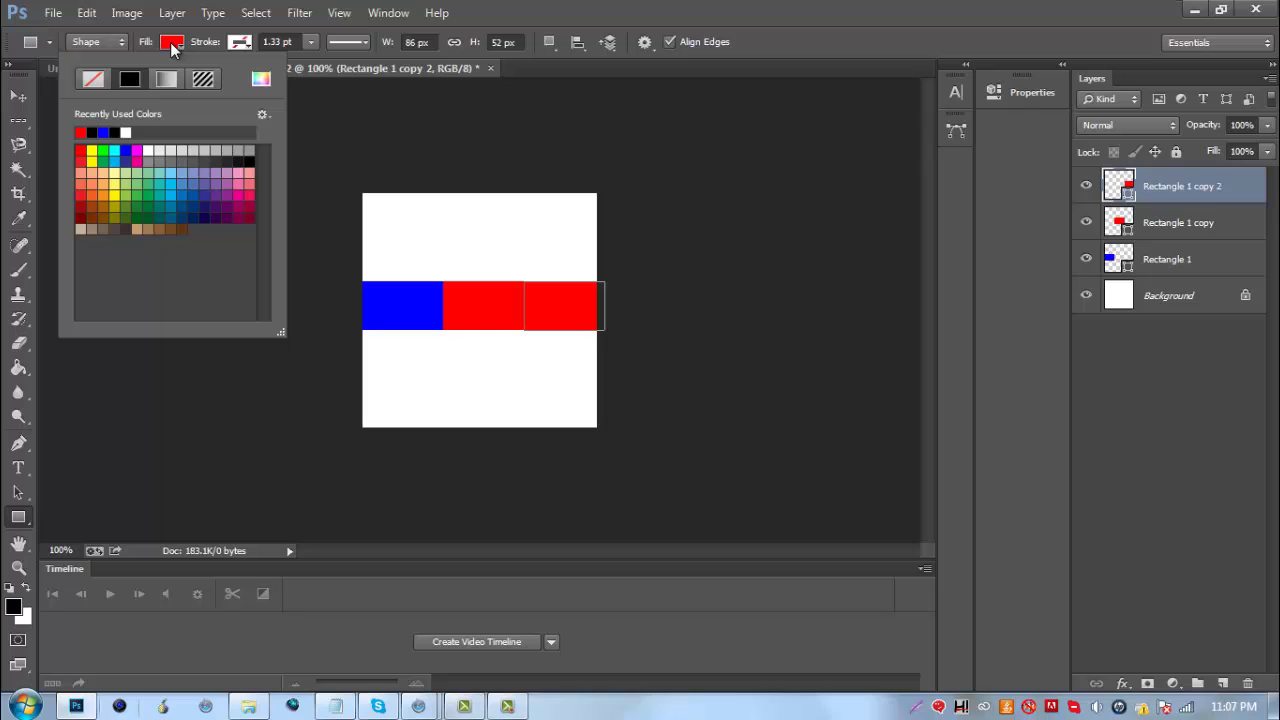
left_click(103, 150)
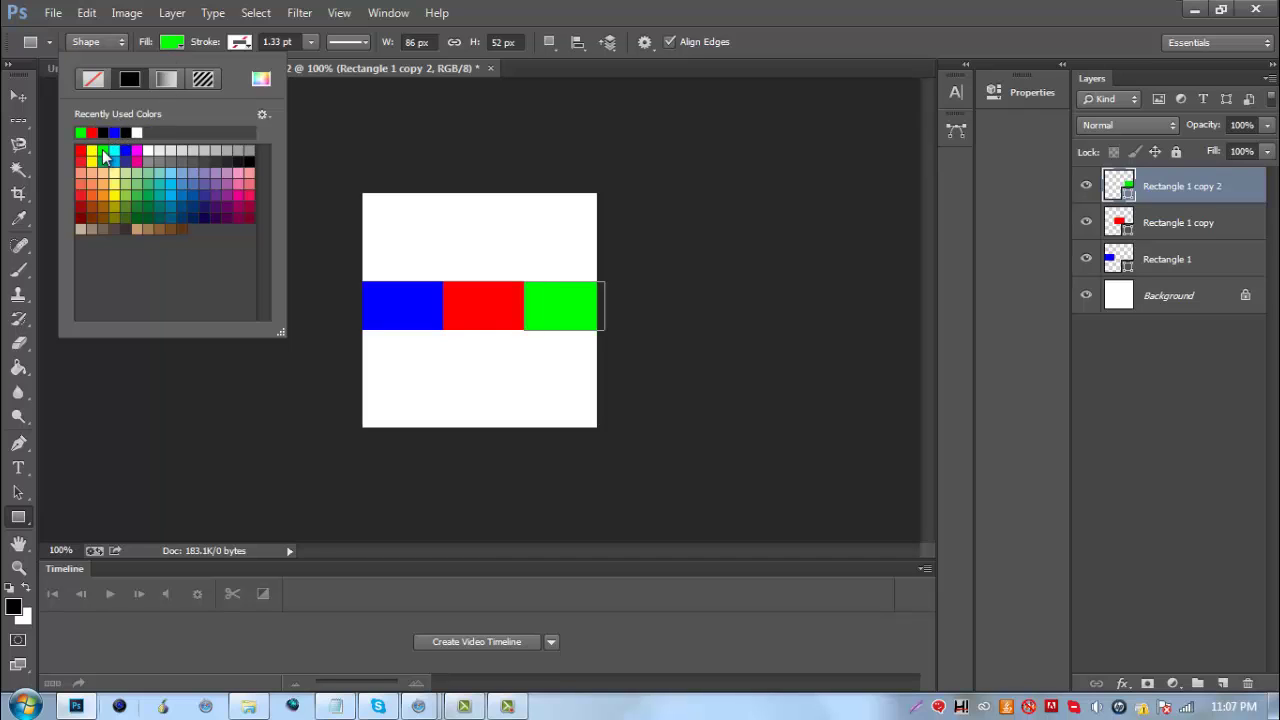
left_click(18, 97)
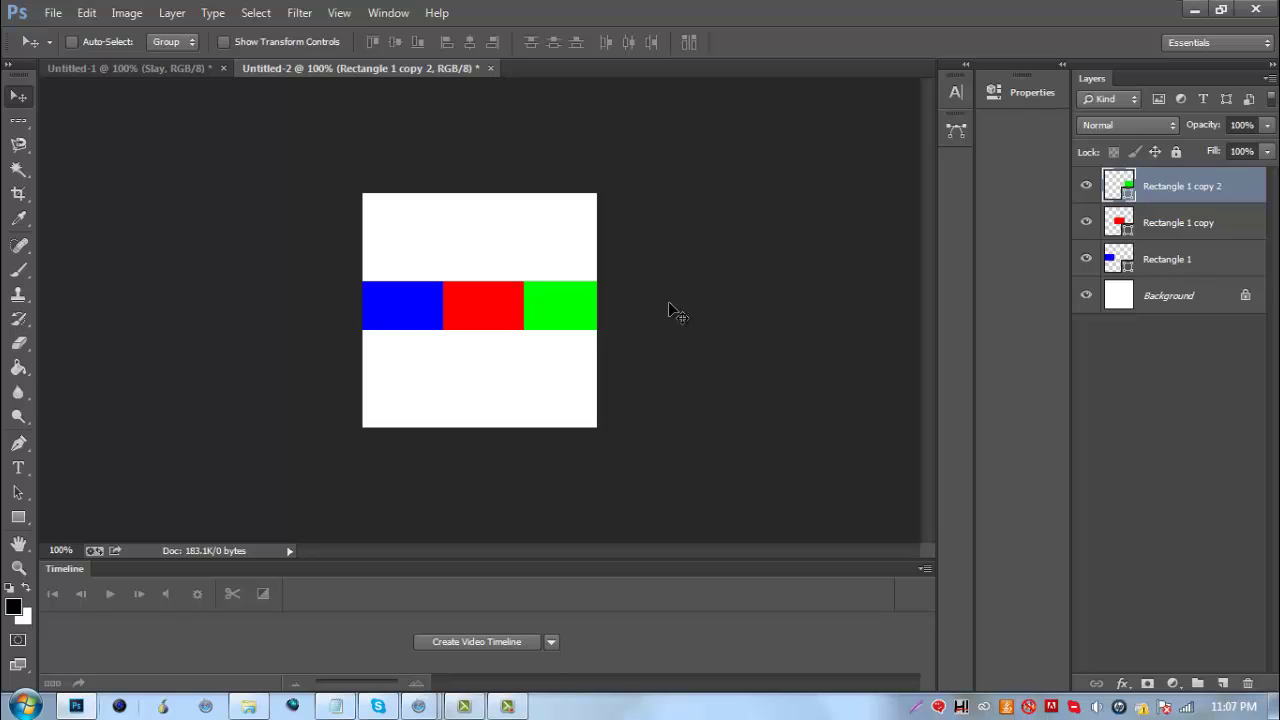
left_click(143, 74)
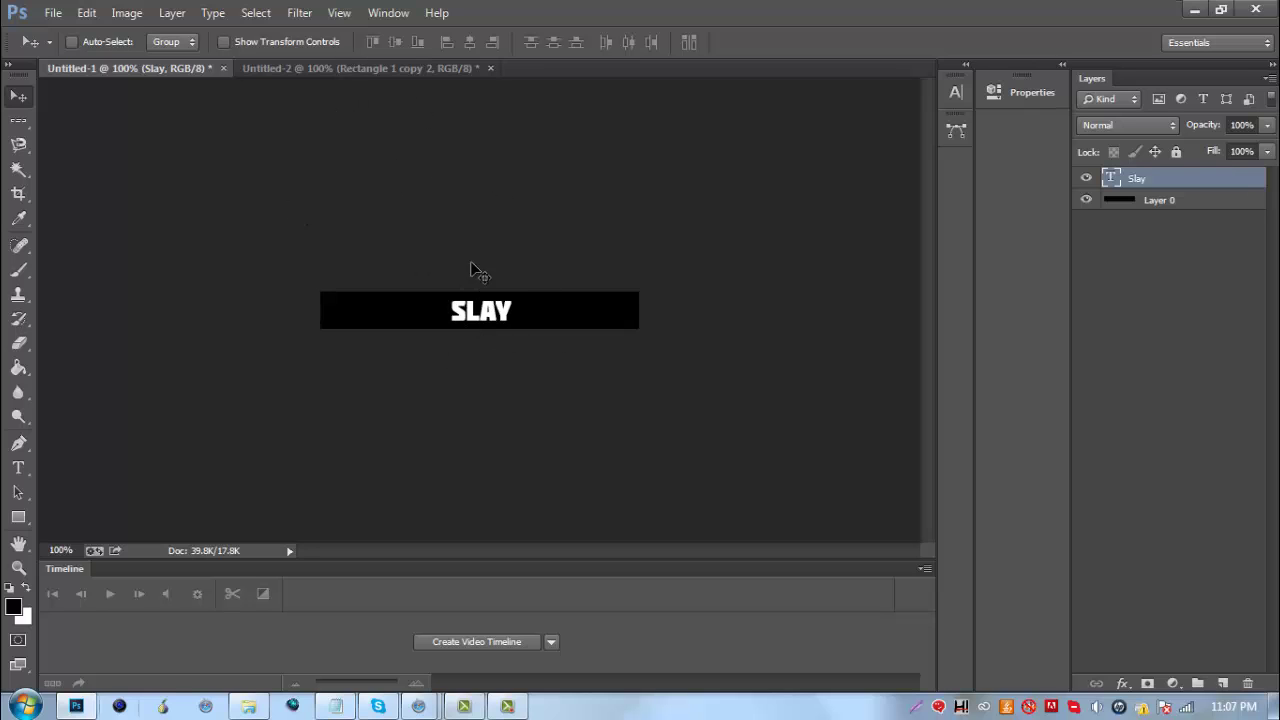
left_click(394, 70)
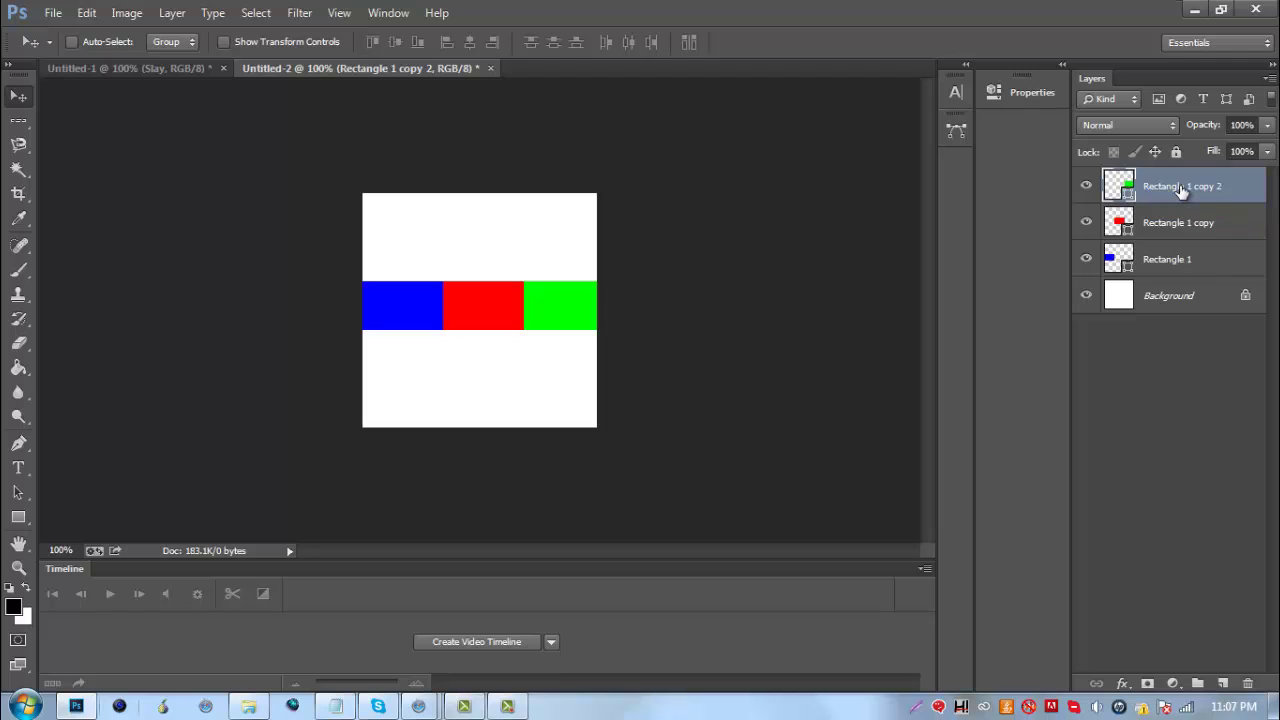
Group the three rectangles with Ctrl+G, merge Group 1, and nudge it up and right
left_click(1172, 261, "shift")
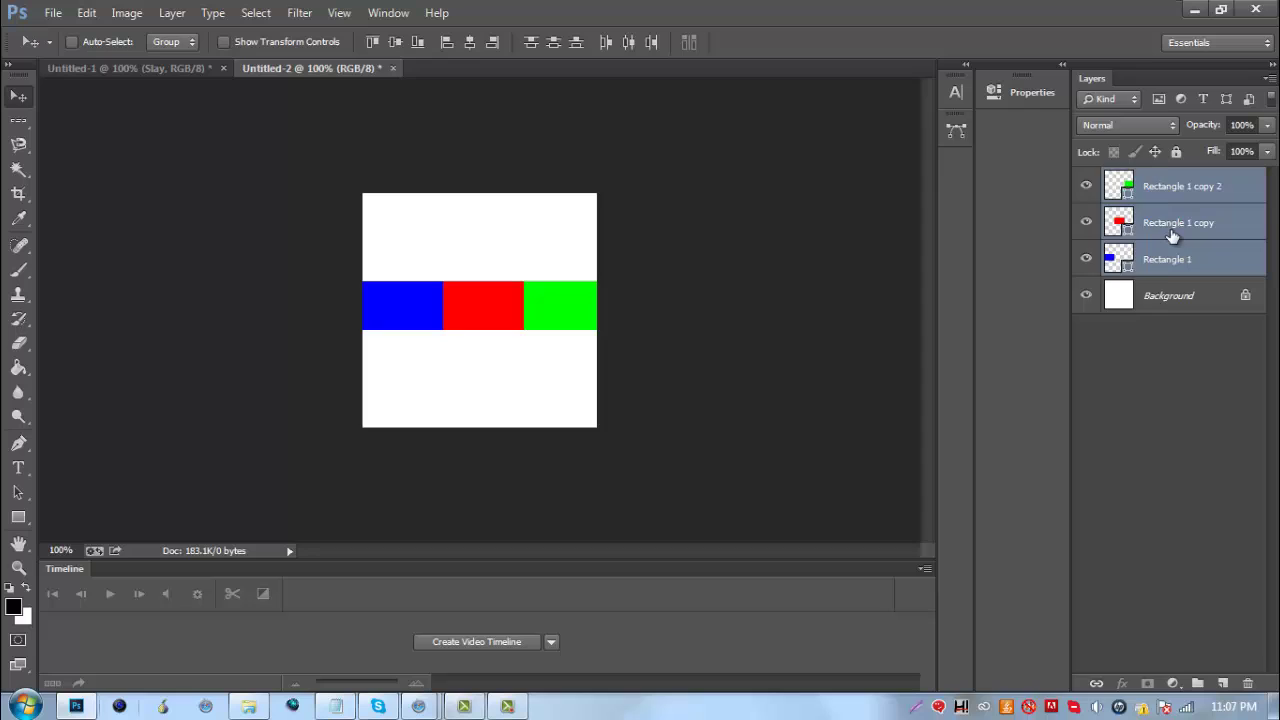
right_click(1172, 235)
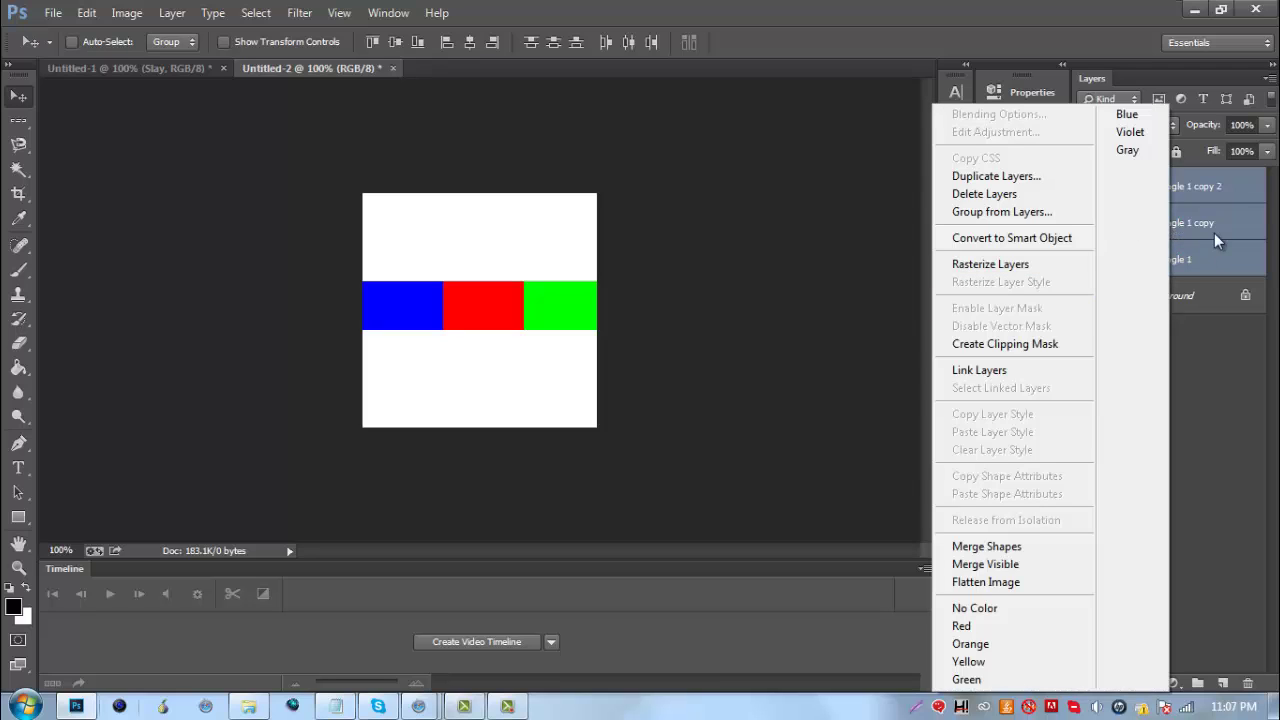
left_click(1207, 265)
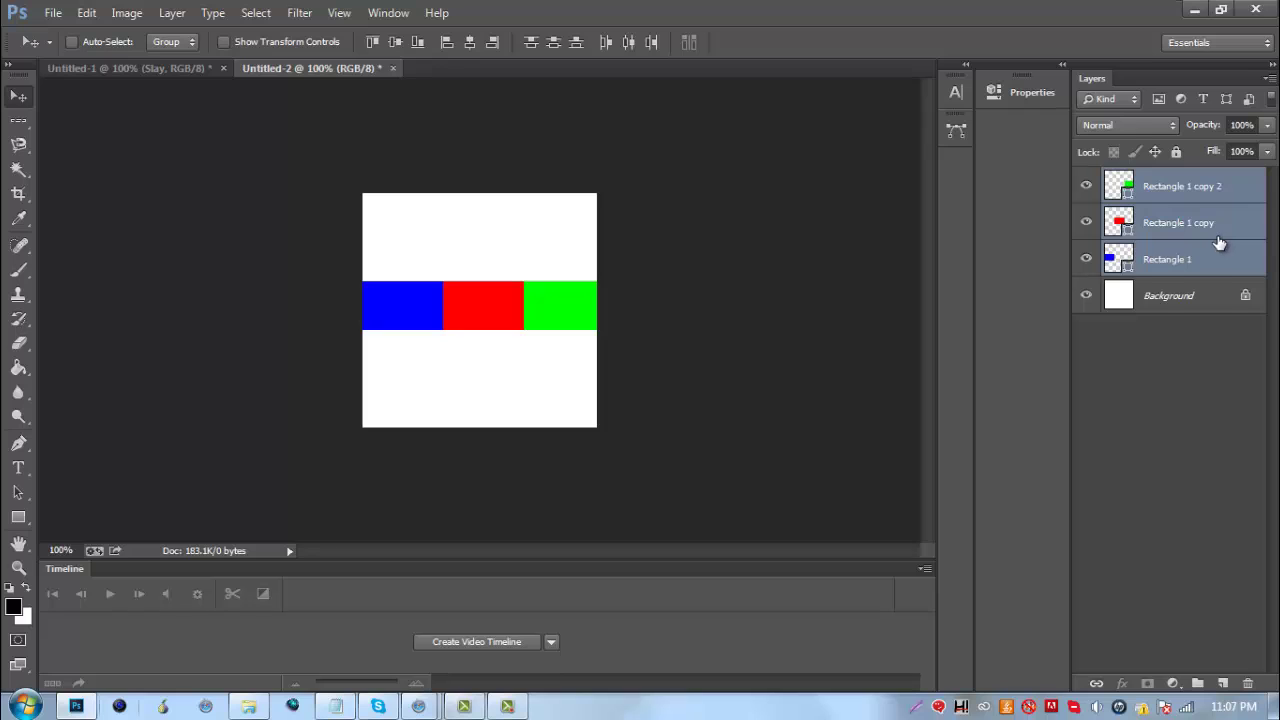
key("ctrl+g")
right_click(1173, 180)
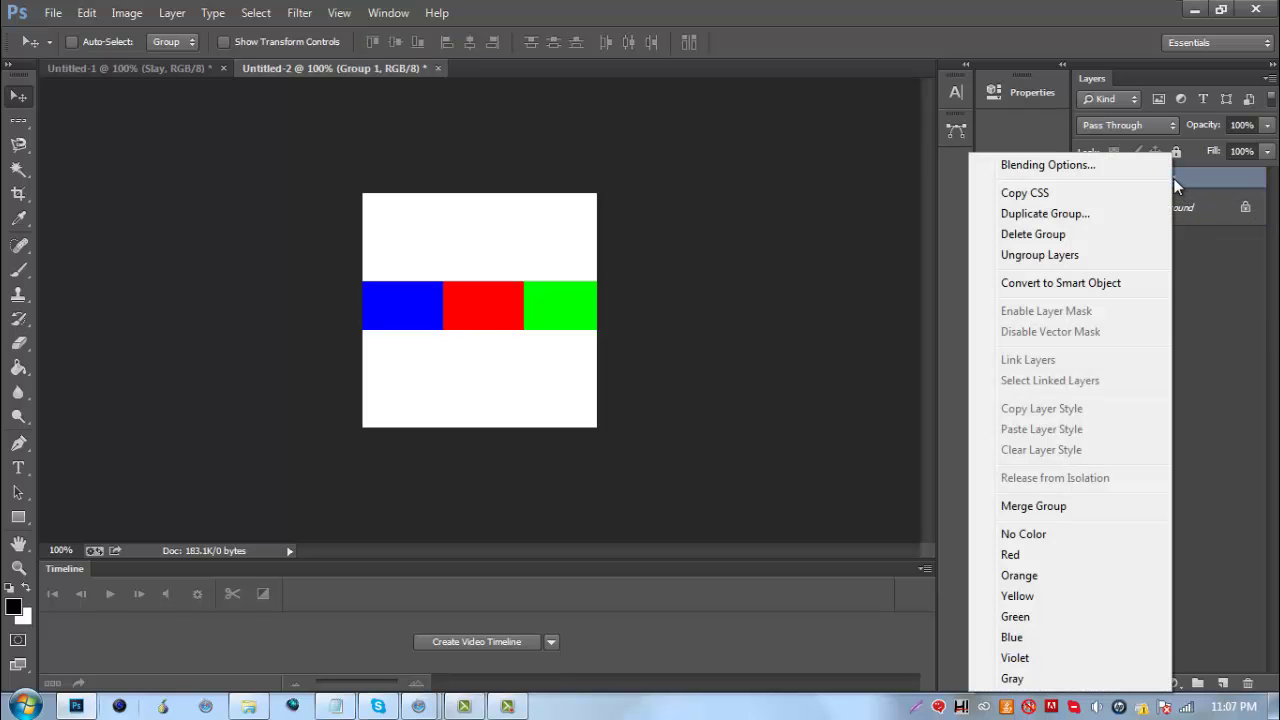
left_click(1057, 506)
mouse_move(479, 306)
left_mouse_down()
mouse_move(549, 318)
mouse_move(519, 342)
mouse_move(563, 297)
mouse_move(494, 296)
left_mouse_up()
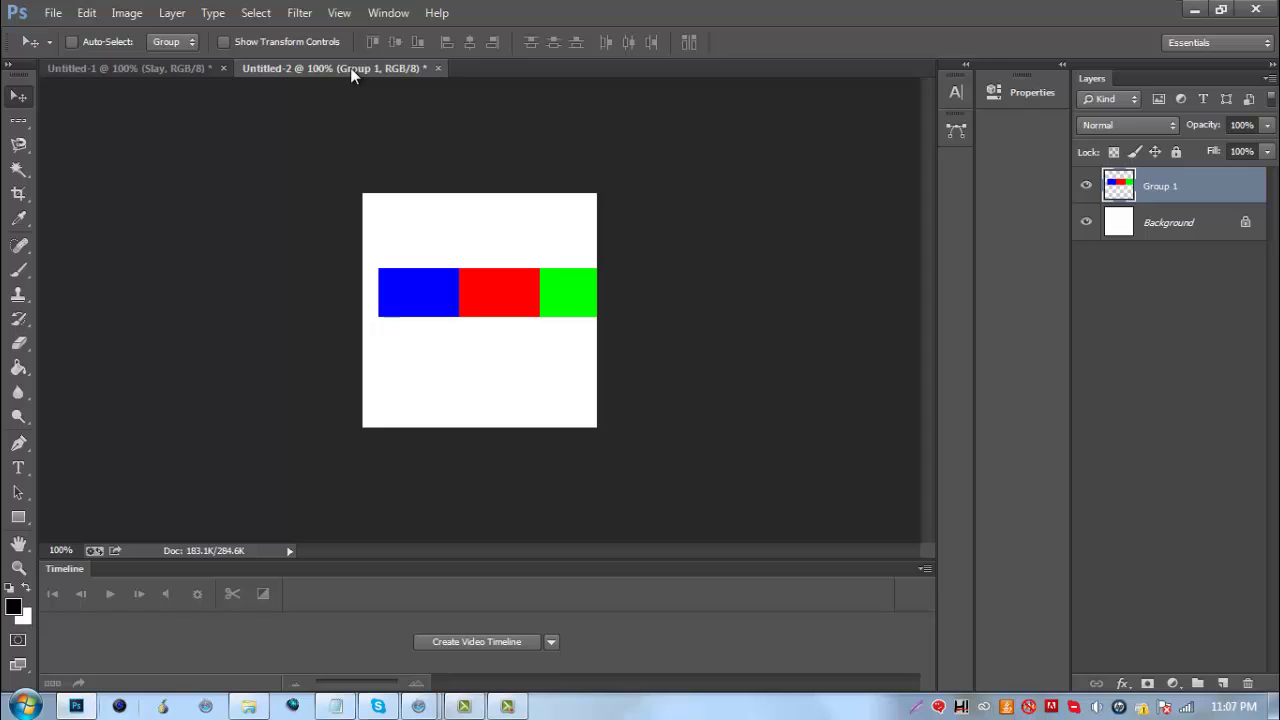
Drag Group 1 from floating Untitled-2 into the SLAY banner, close Untitled-2 unsaved, and position the bars
left_click_drag(350, 67, 381, 329)
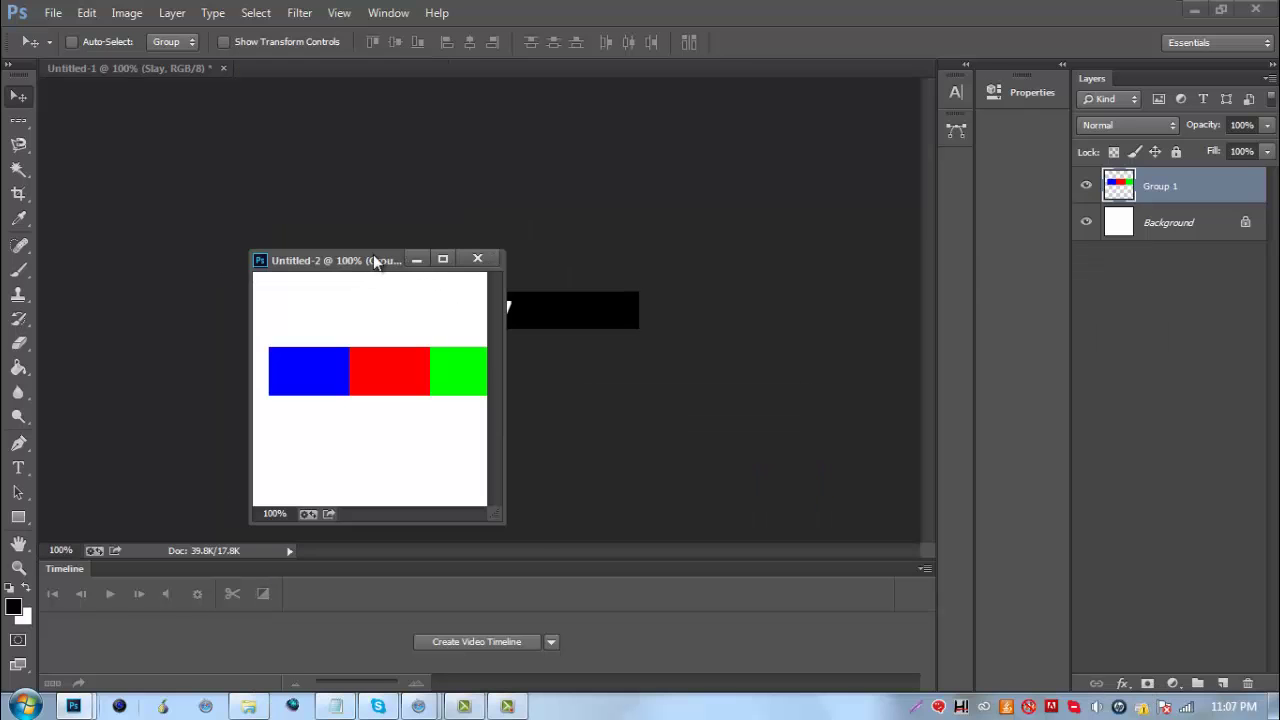
left_click_drag(372, 261, 620, 420)
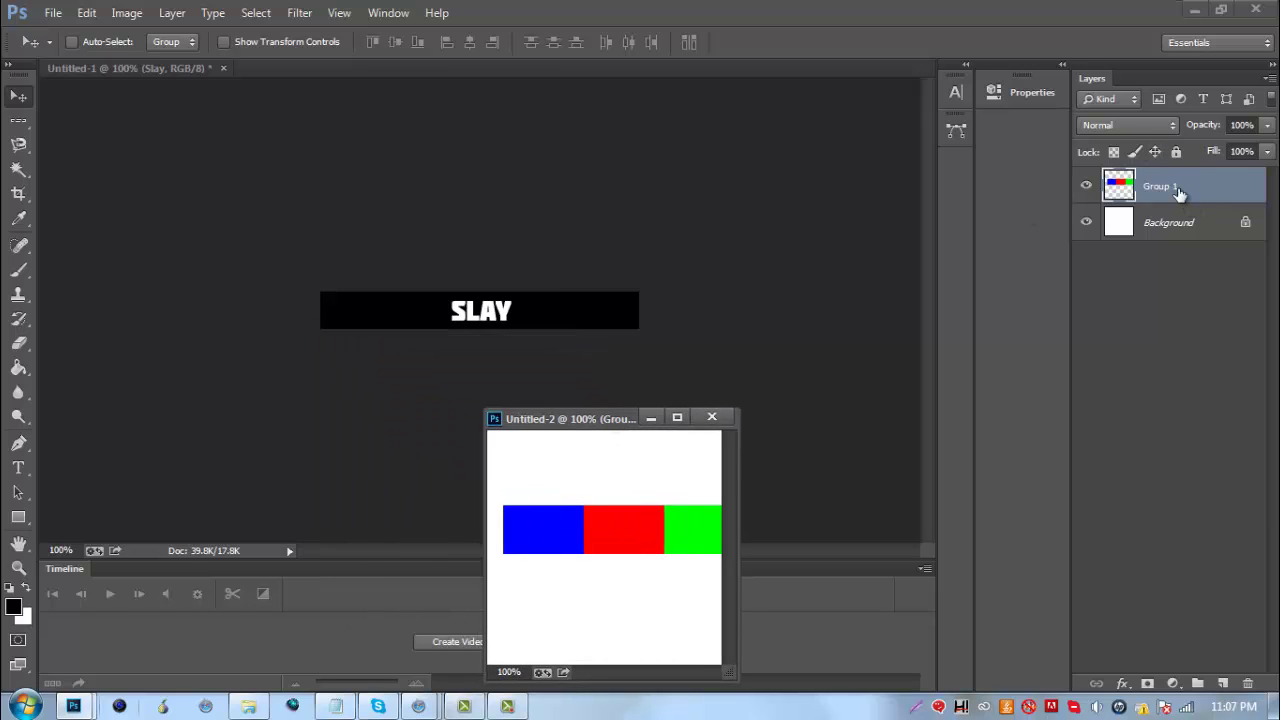
left_click_drag(1178, 193, 485, 303)
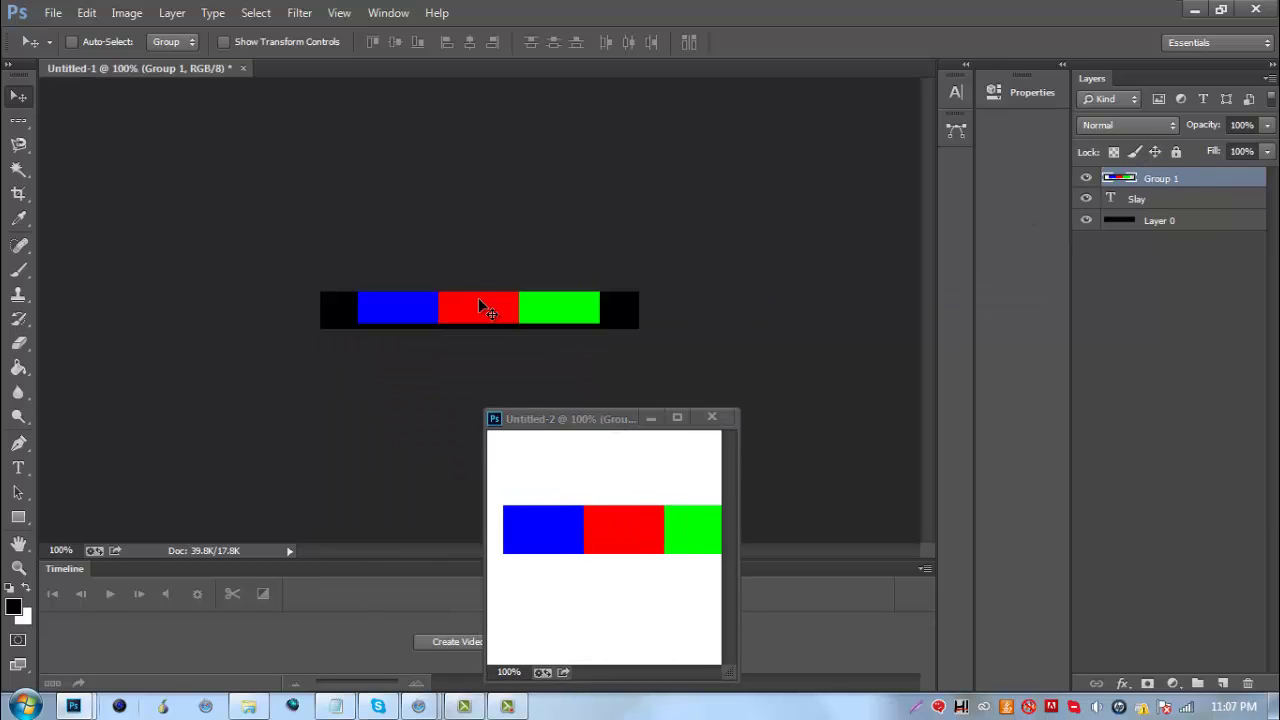
left_click(712, 416)
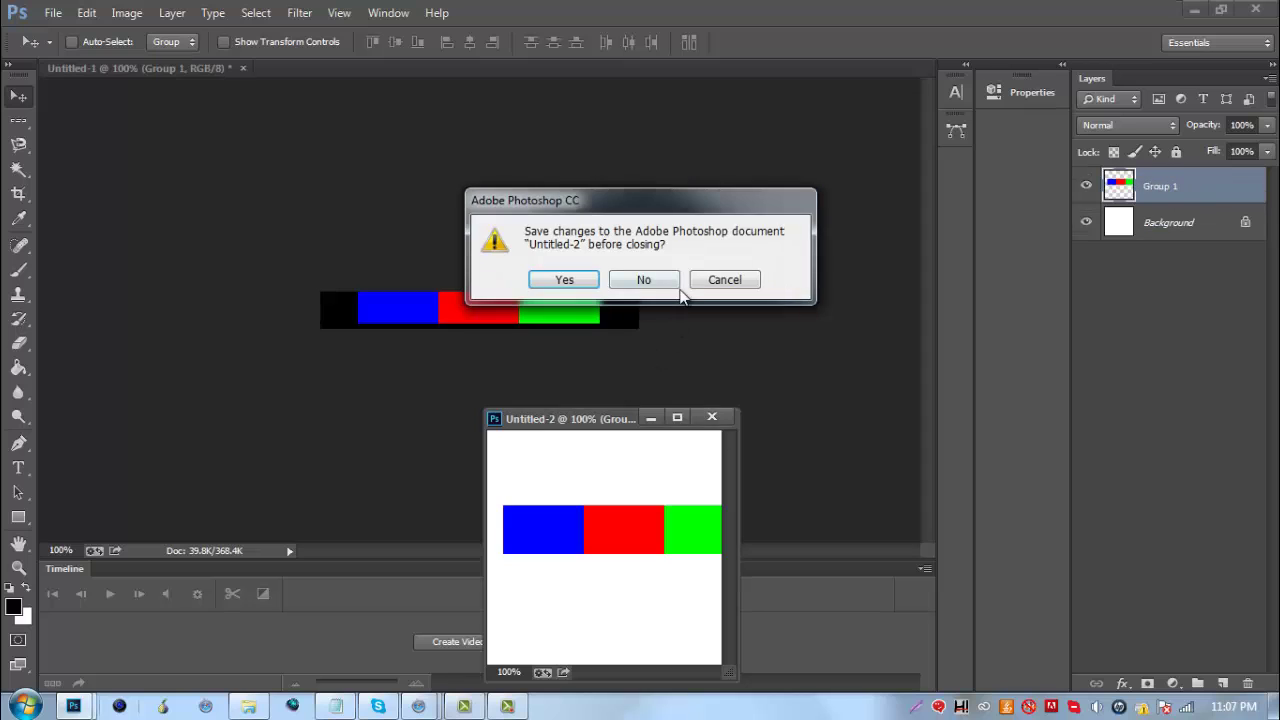
left_click(644, 280)
mouse_move(499, 308)
left_mouse_down()
mouse_move(503, 351)
mouse_move(505, 330)
mouse_move(473, 330)
mouse_move(617, 323)
mouse_move(437, 325)
mouse_move(530, 322)
mouse_move(502, 345)
mouse_move(502, 323)
left_mouse_up()
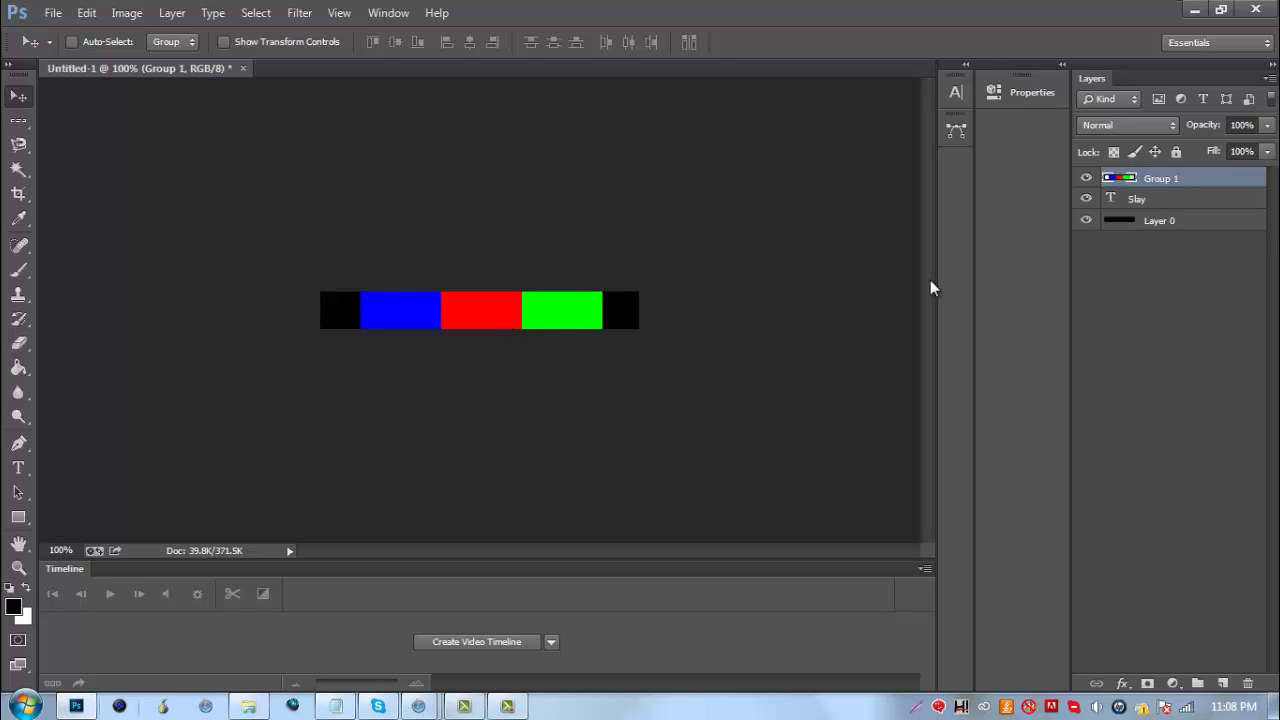
Clip Group 1 to the SLAY text and drag the bars left until SLAY shows white
right_click(1168, 186)
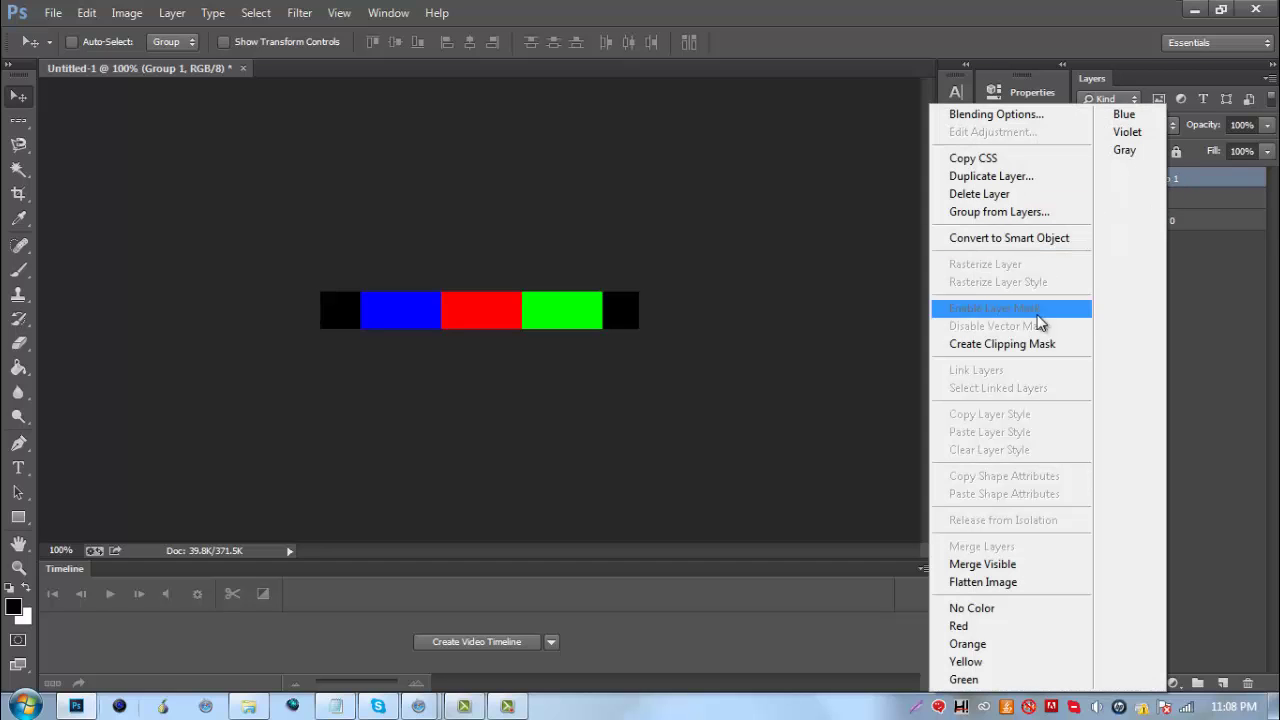
left_click(1018, 346)
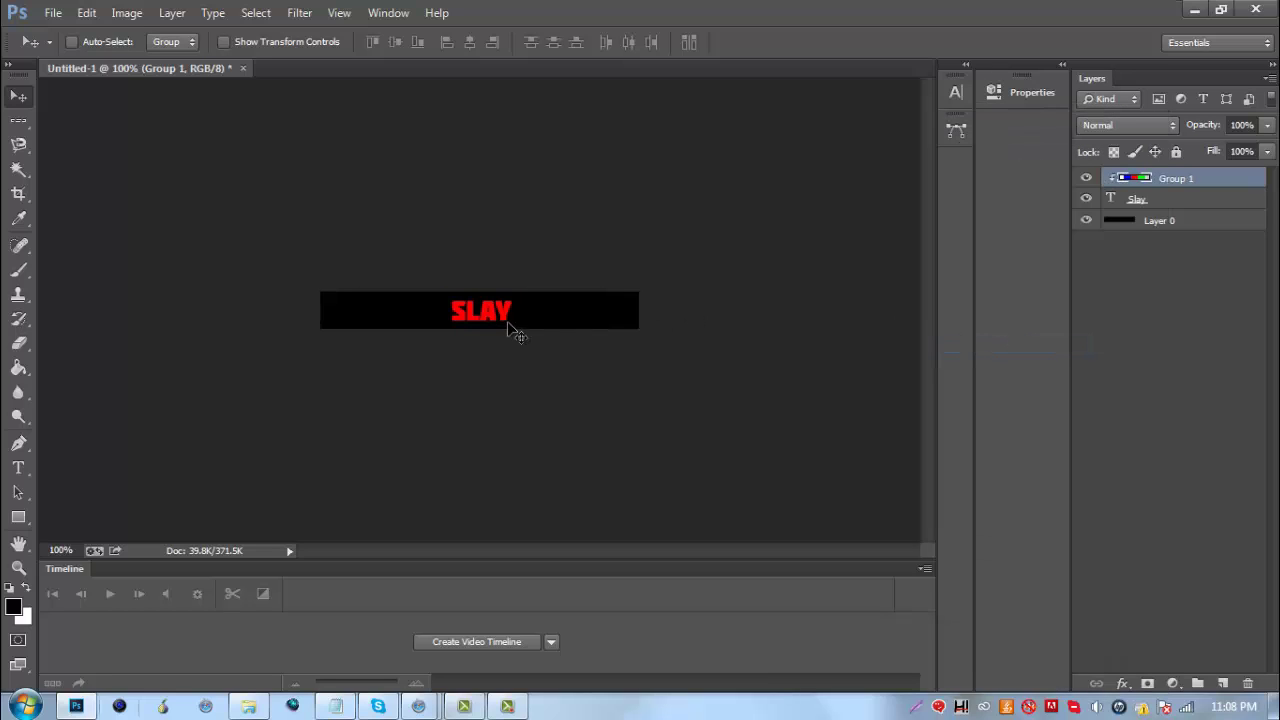
left_click_drag(500, 314, 676, 314)
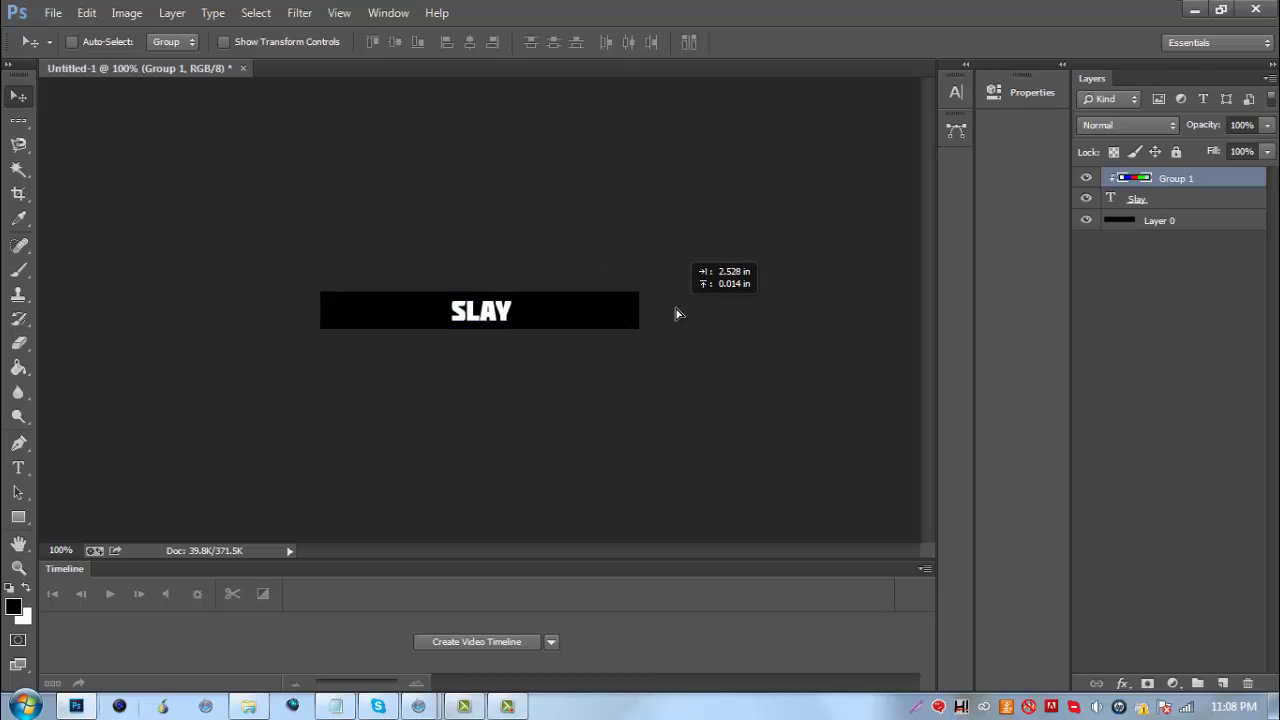
left_click_drag(493, 313, 353, 306)
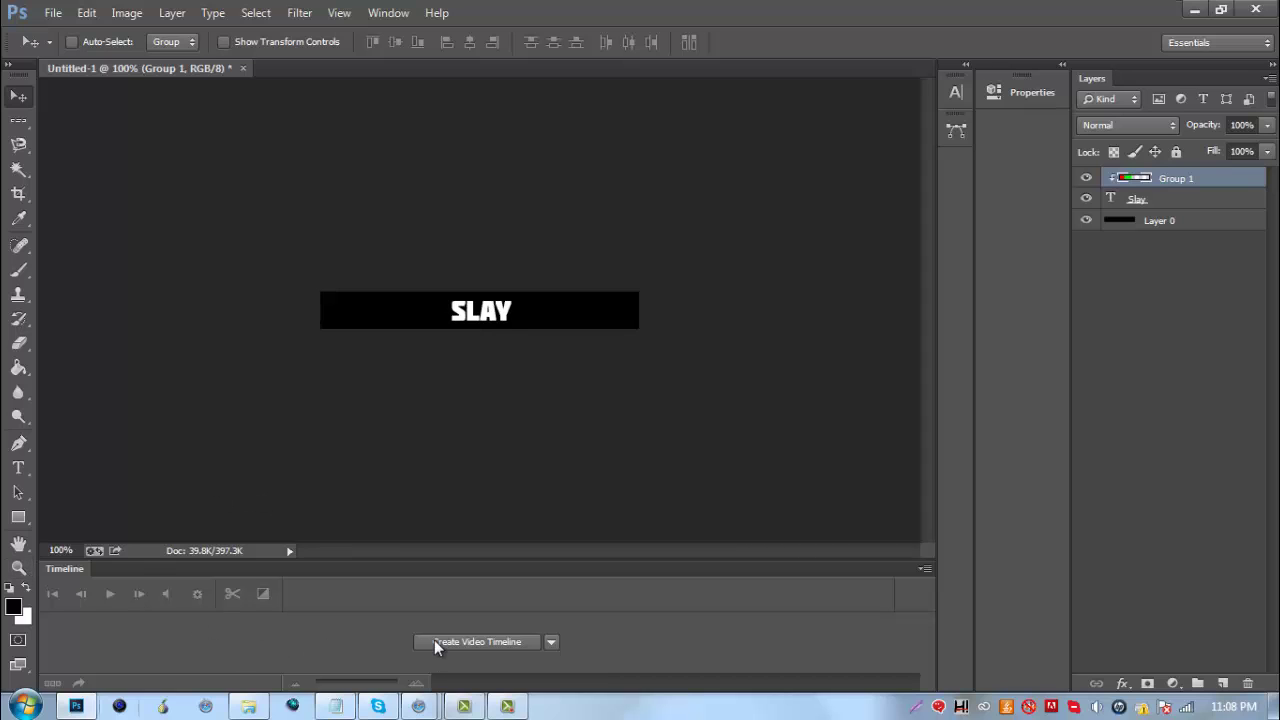
Show the Timeline panel through the Window menu and create a video timeline
left_click(405, 13)
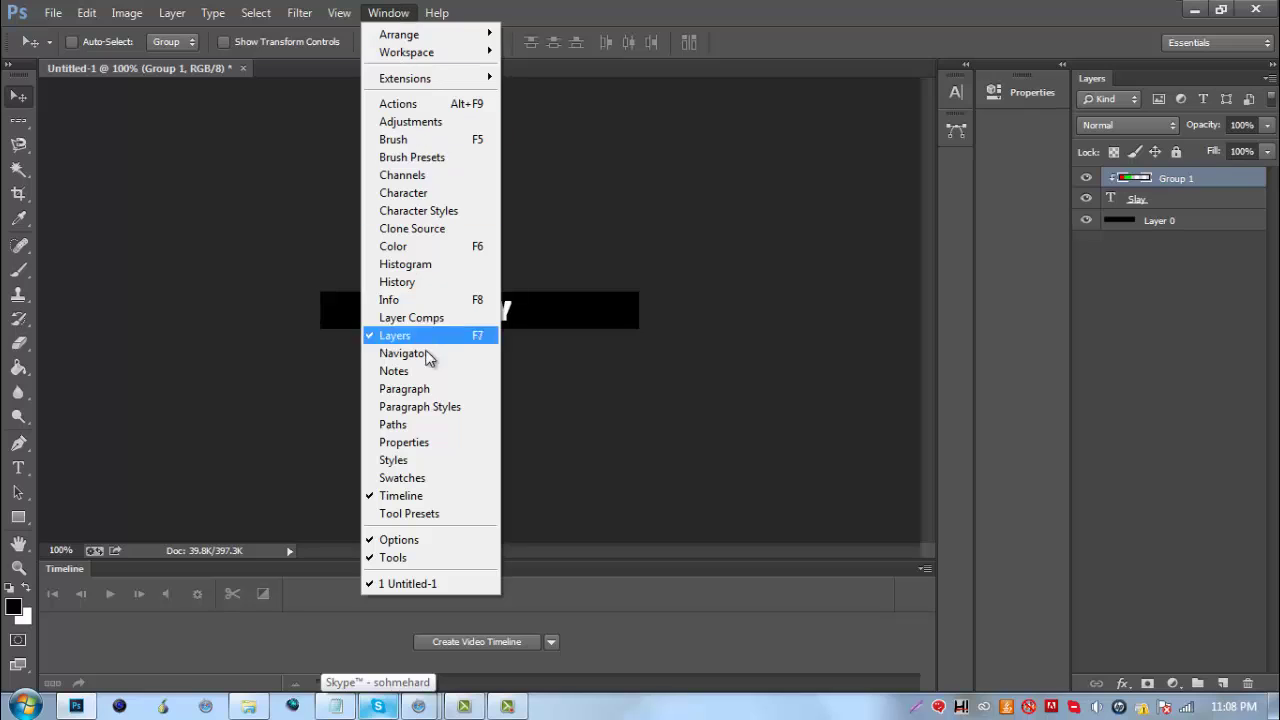
left_click(395, 496)
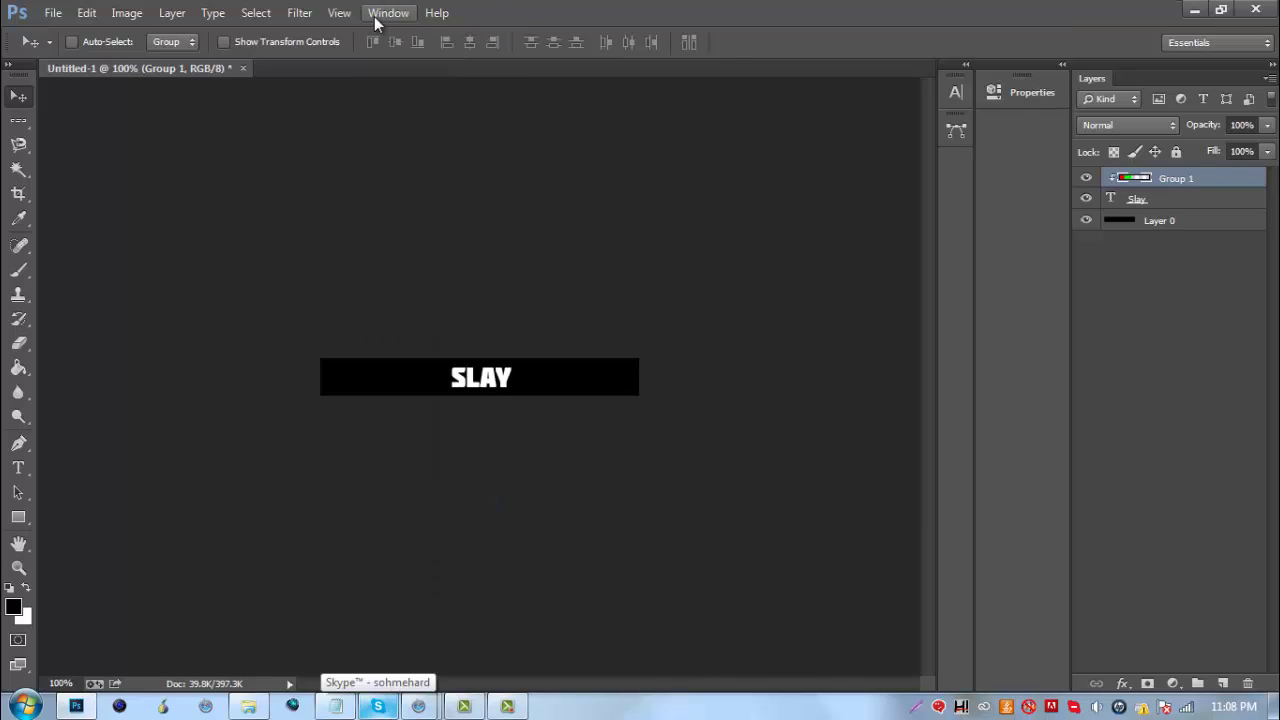
left_click(382, 14)
left_click(400, 496)
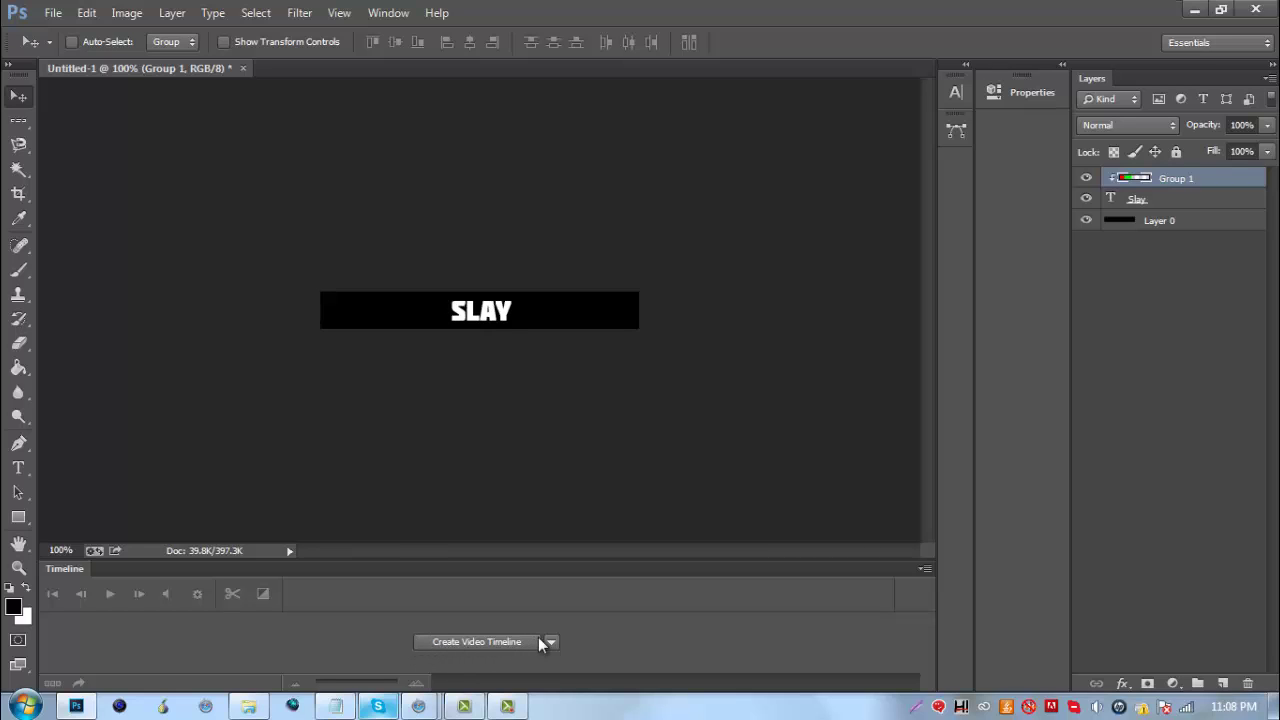
left_click(480, 642)
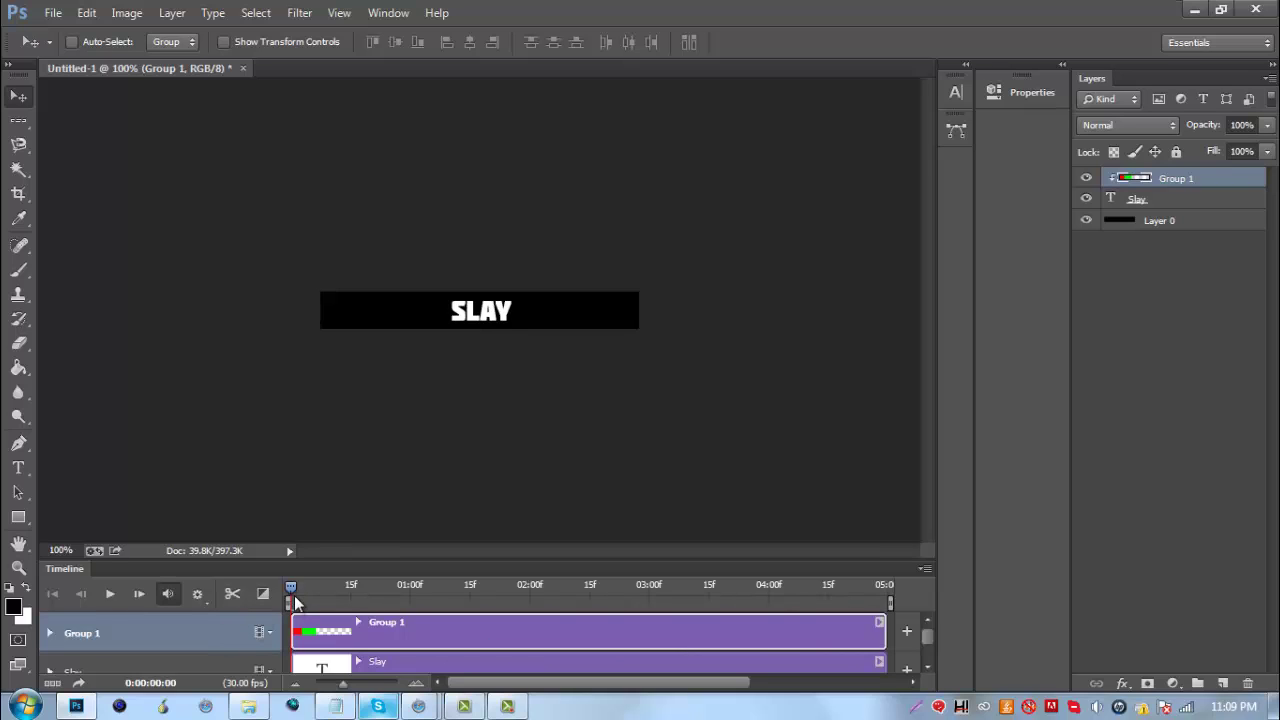
Scrub the playhead to around two seconds and back to preview the banner, ending at the start
left_click_drag(290, 594, 498, 594)
left_click_drag(370, 598, 745, 600)
left_click_drag(650, 605, 230, 590)
left_click(366, 596)
left_click_drag(572, 605, 181, 615)
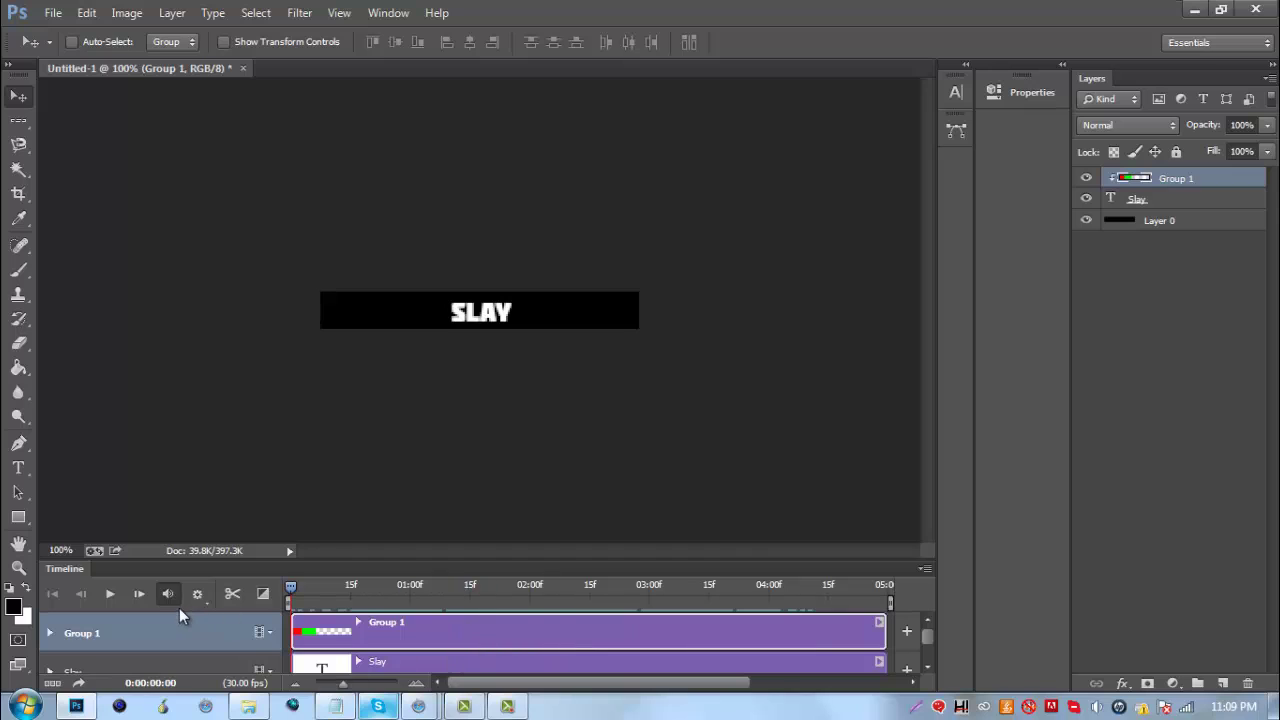
Convert the timeline to a frame animation and set frame 1's delay to No delay
left_click(52, 683)
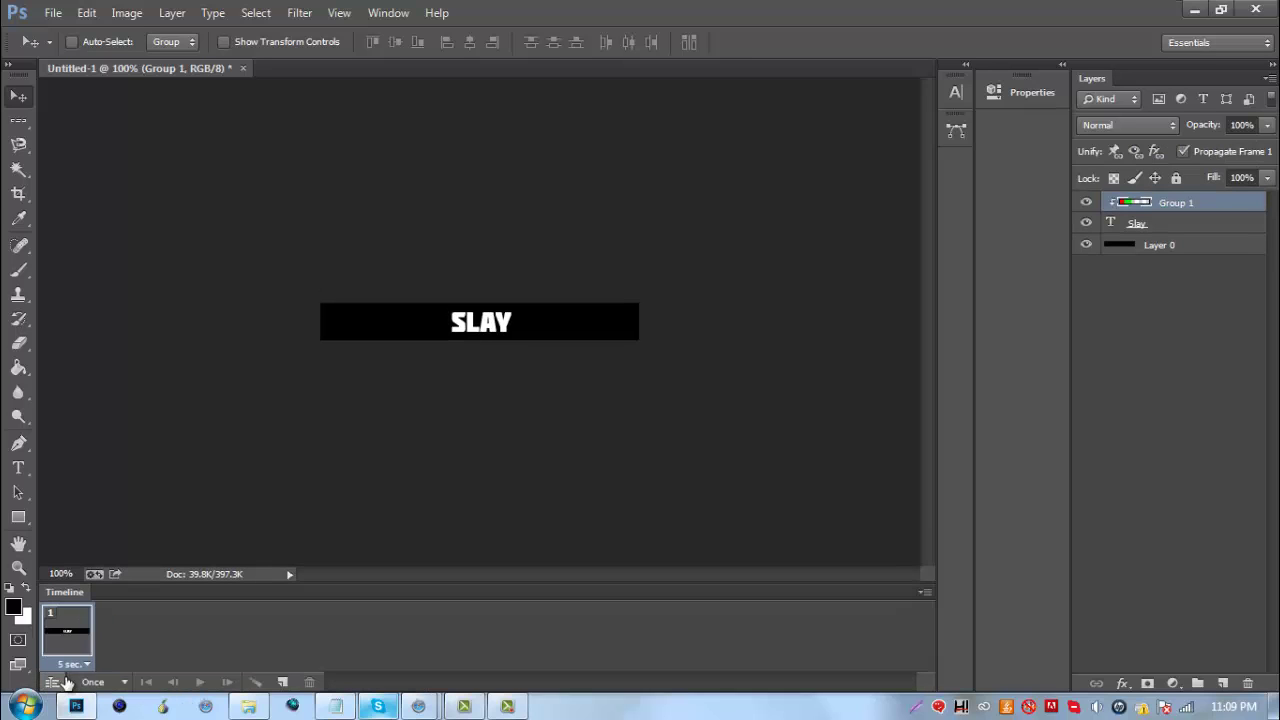
left_click(87, 665)
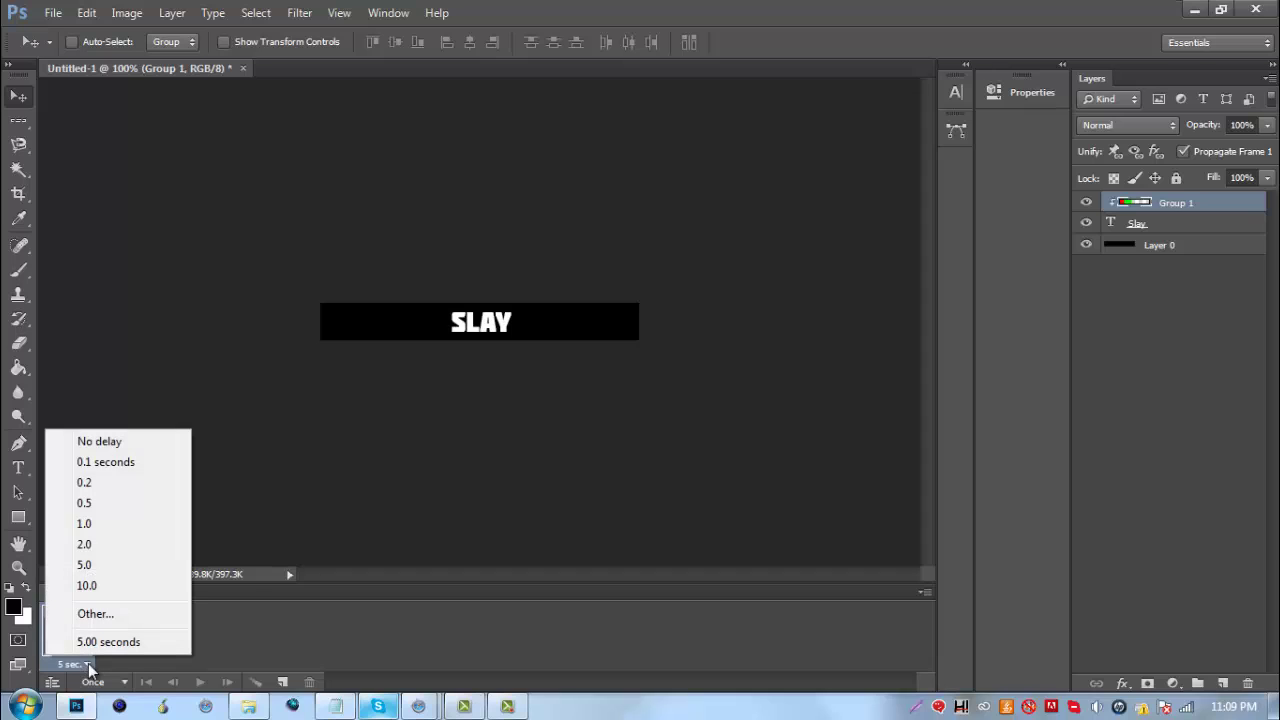
left_click(88, 442)
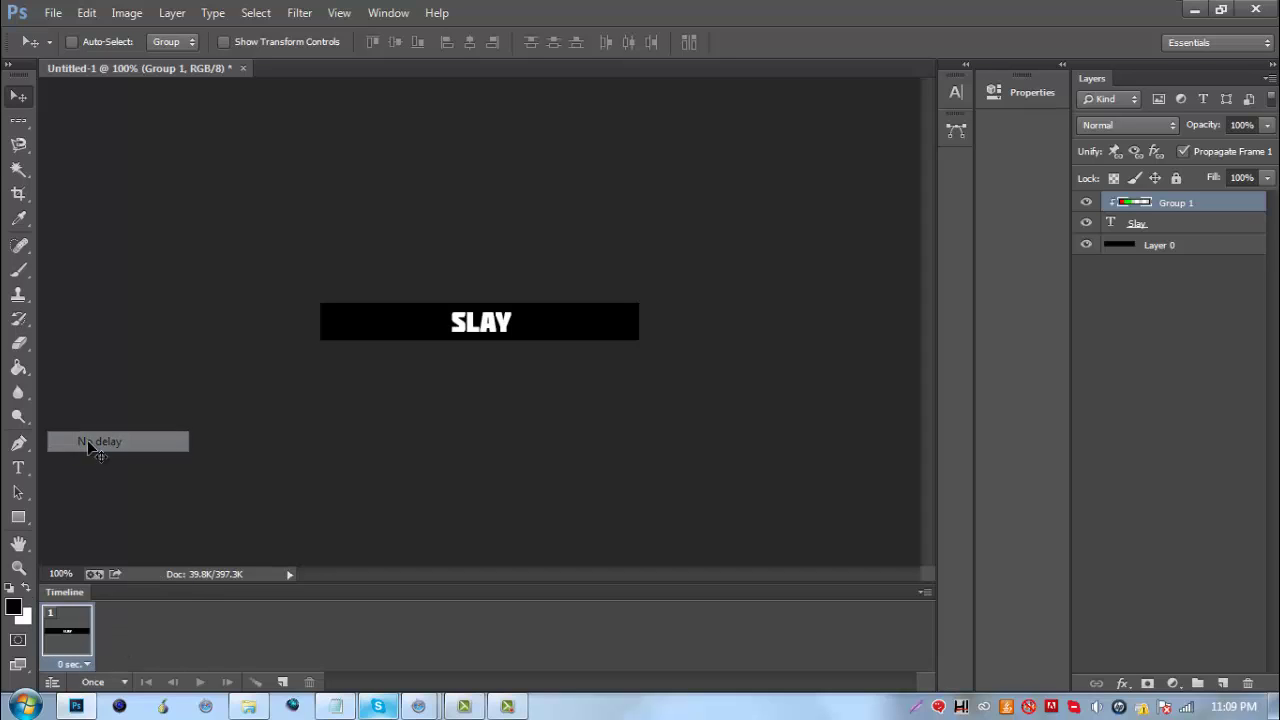
left_click(89, 664)
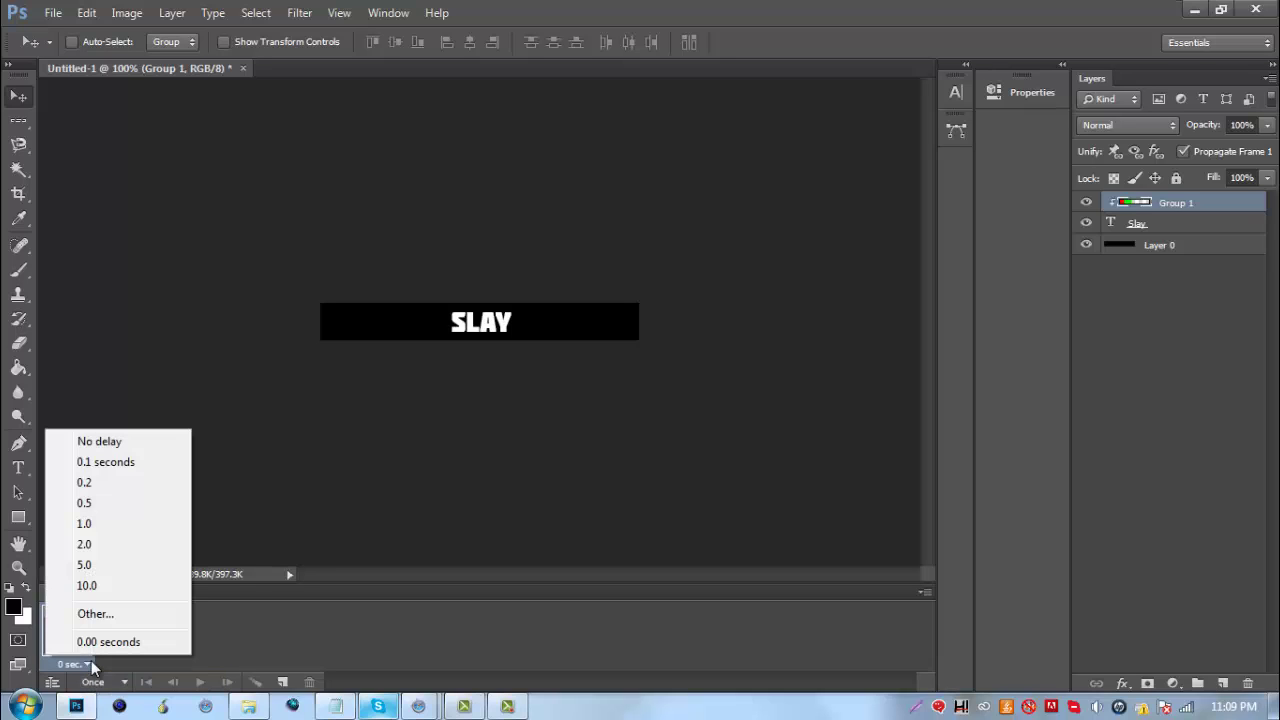
left_click(115, 448)
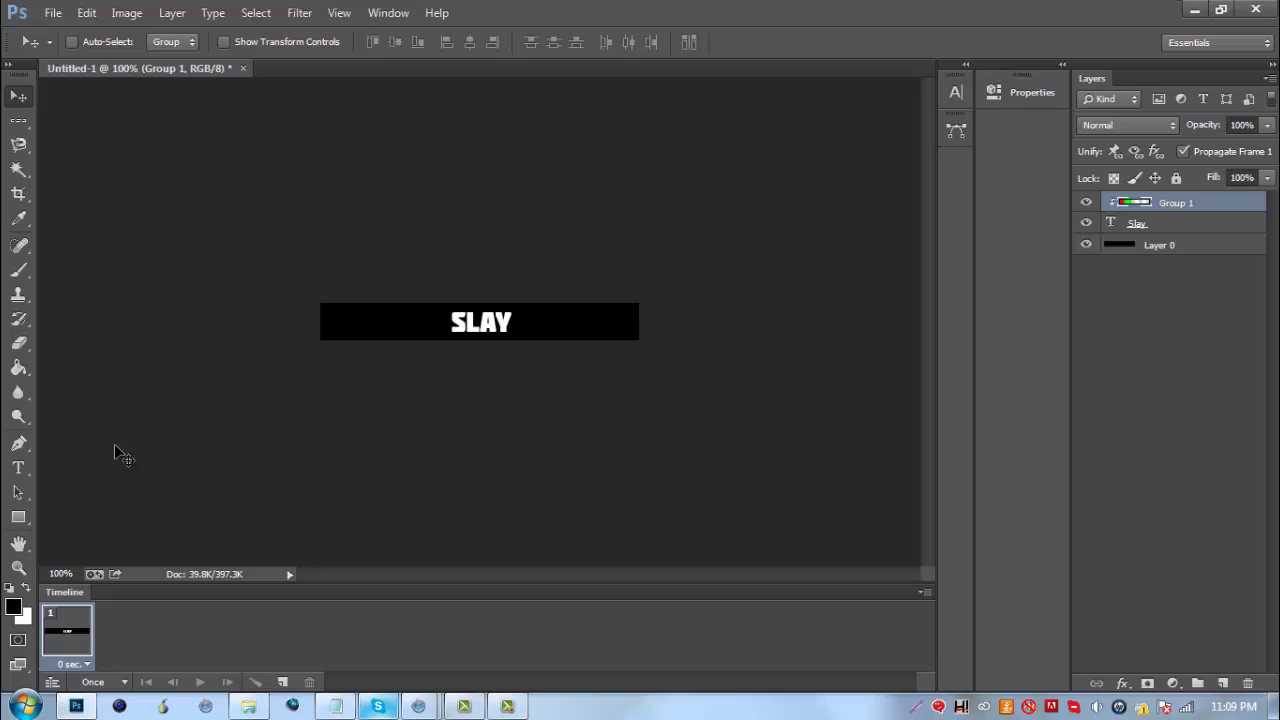
Duplicate frame 1 and drag Group 1's colour bars right past the SLAY text
left_click(284, 683)
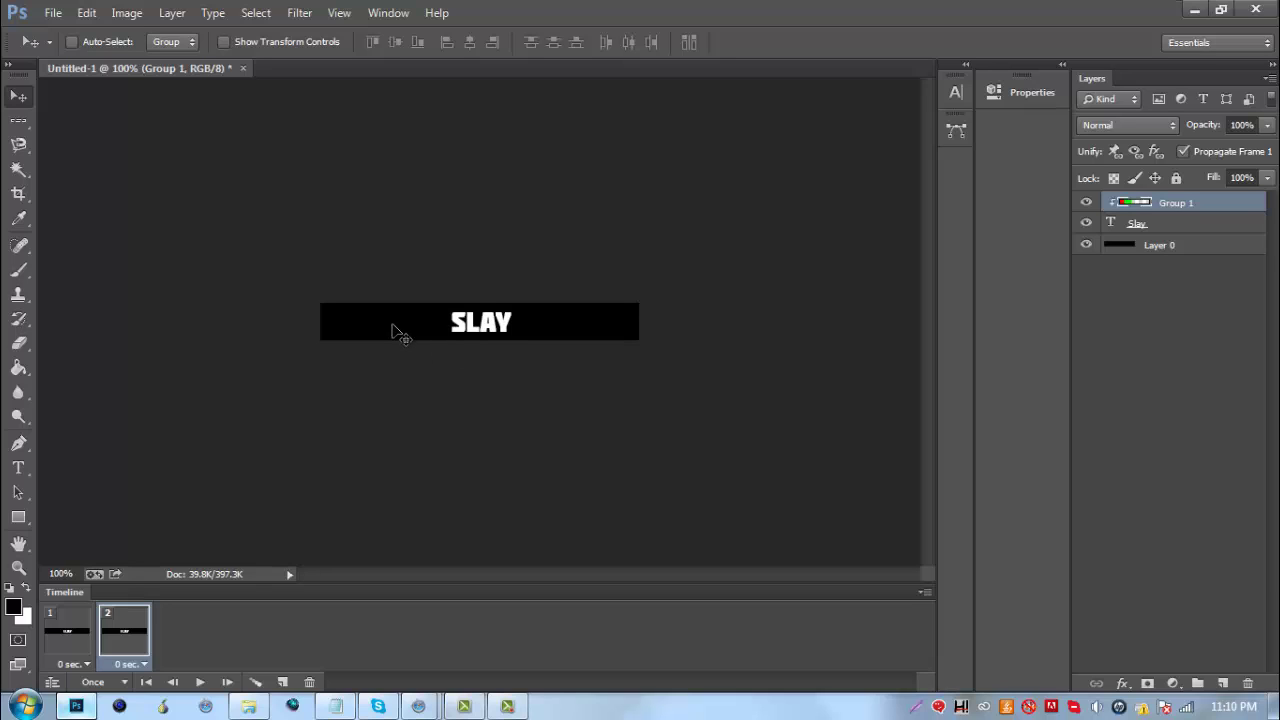
left_click_drag(395, 332, 700, 321)
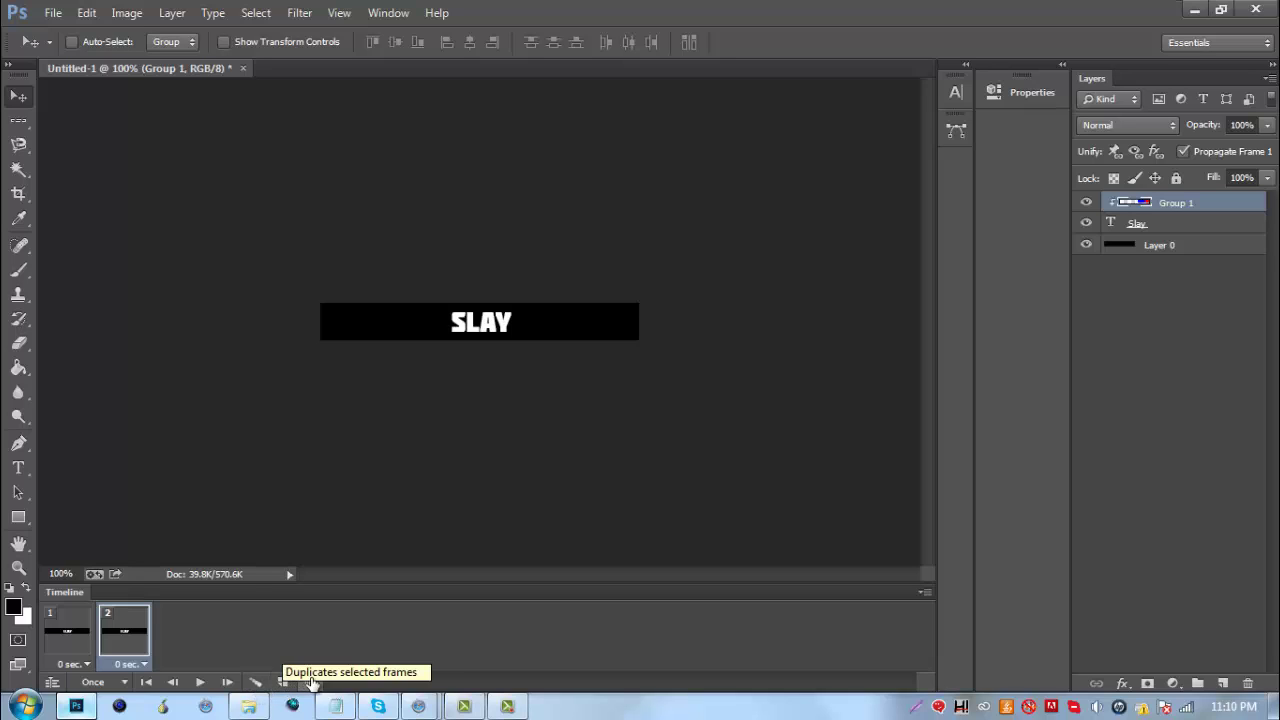
Tween from the Previous Frame, adding 20 in-between frames for 22 frames total
left_click(256, 682)
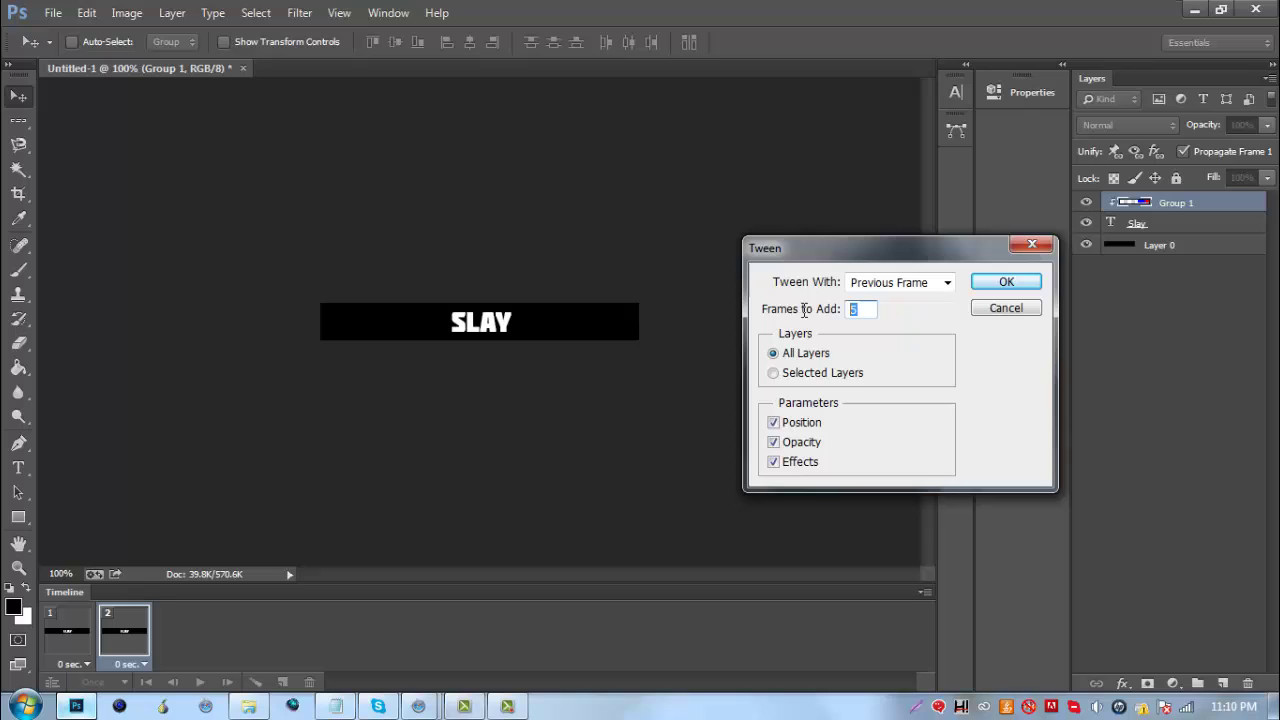
type("20")
left_click(1004, 284)
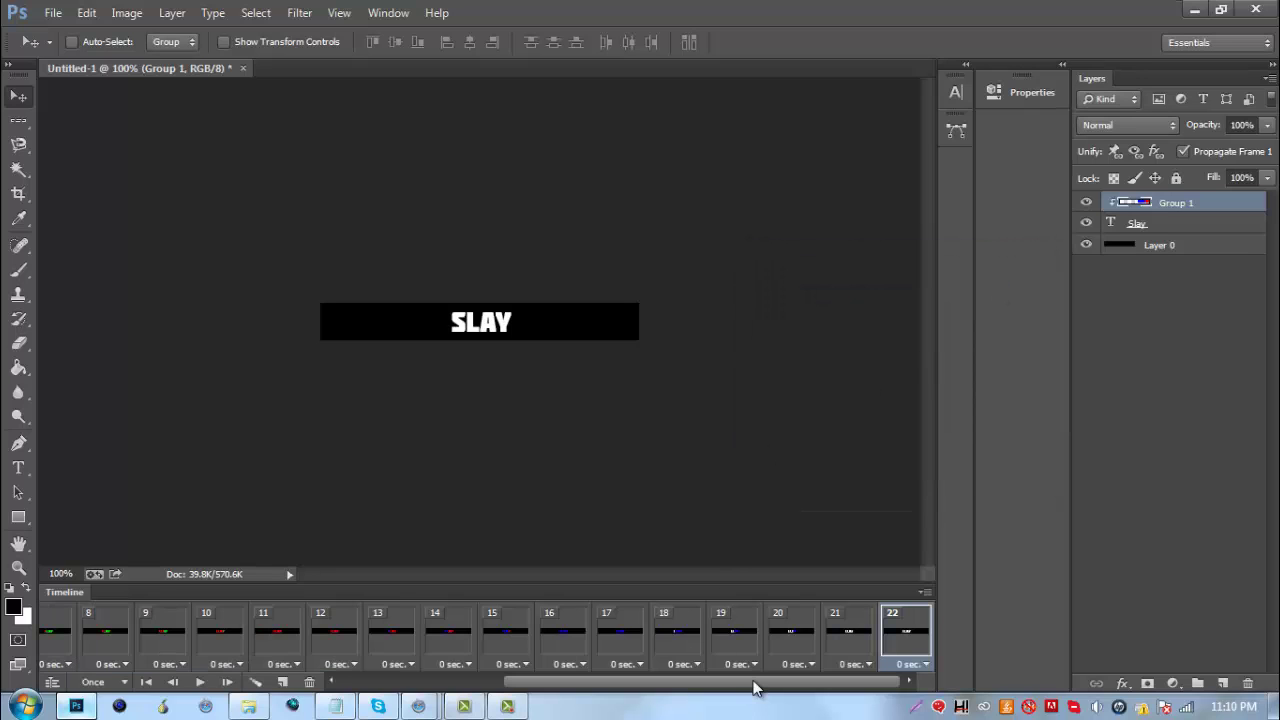
left_click_drag(755, 688, 590, 688)
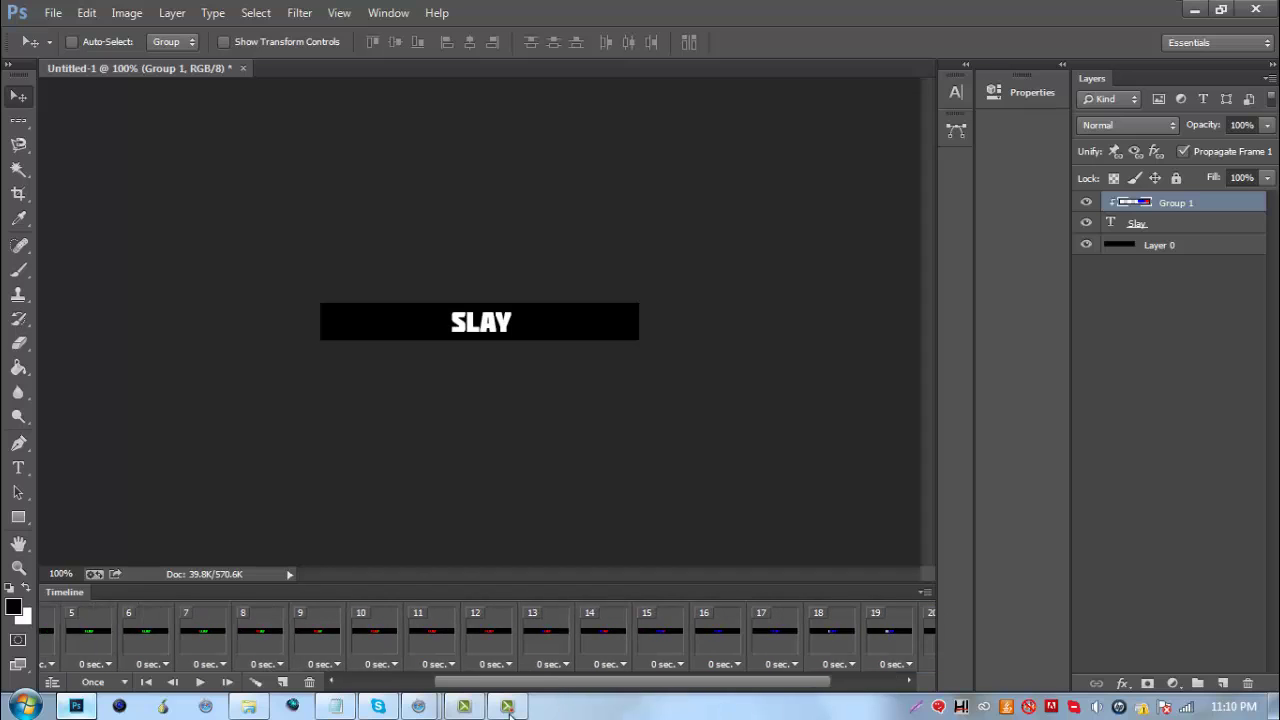
Set the animation loop to Forever and return to frame 1
left_click(98, 682)
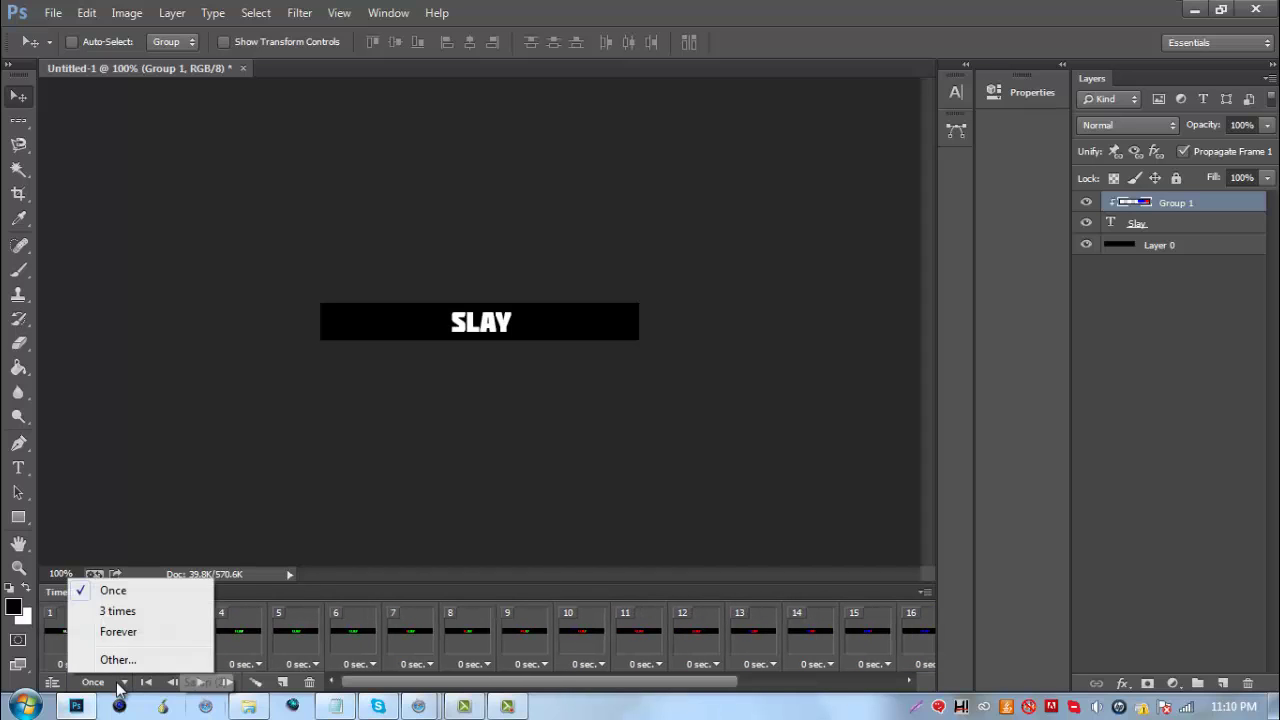
left_click(115, 635)
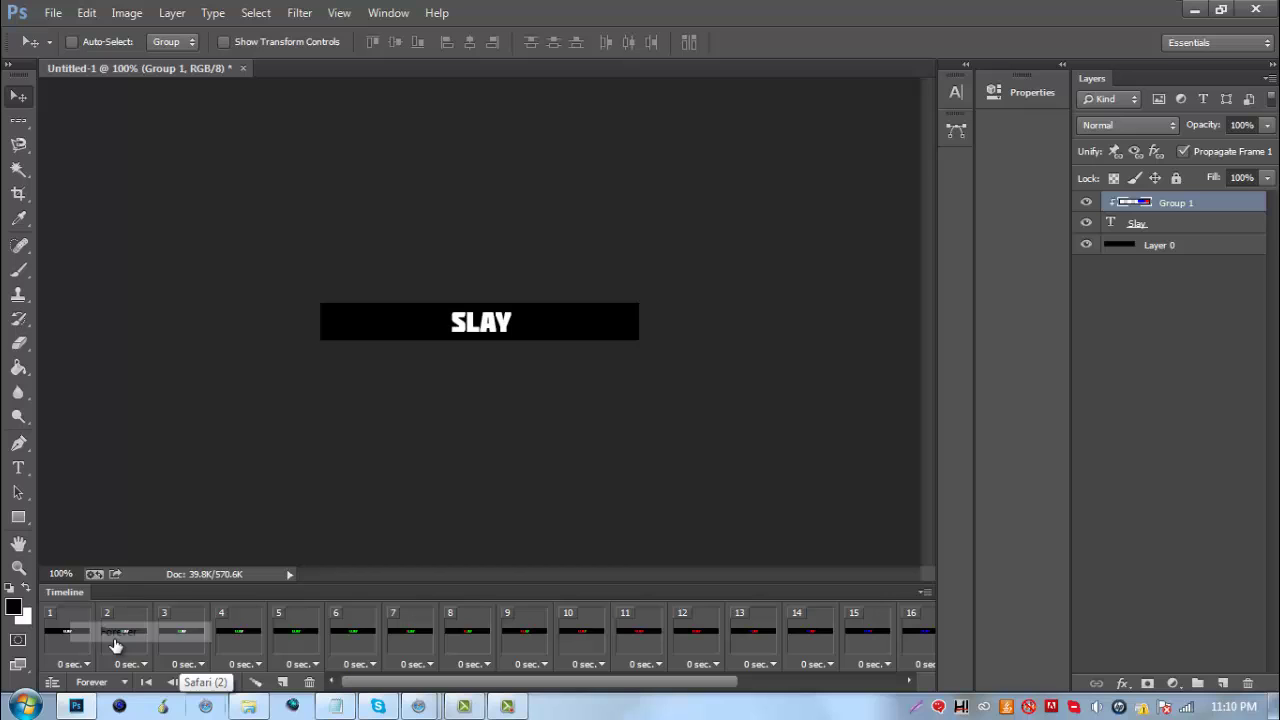
left_click(67, 641)
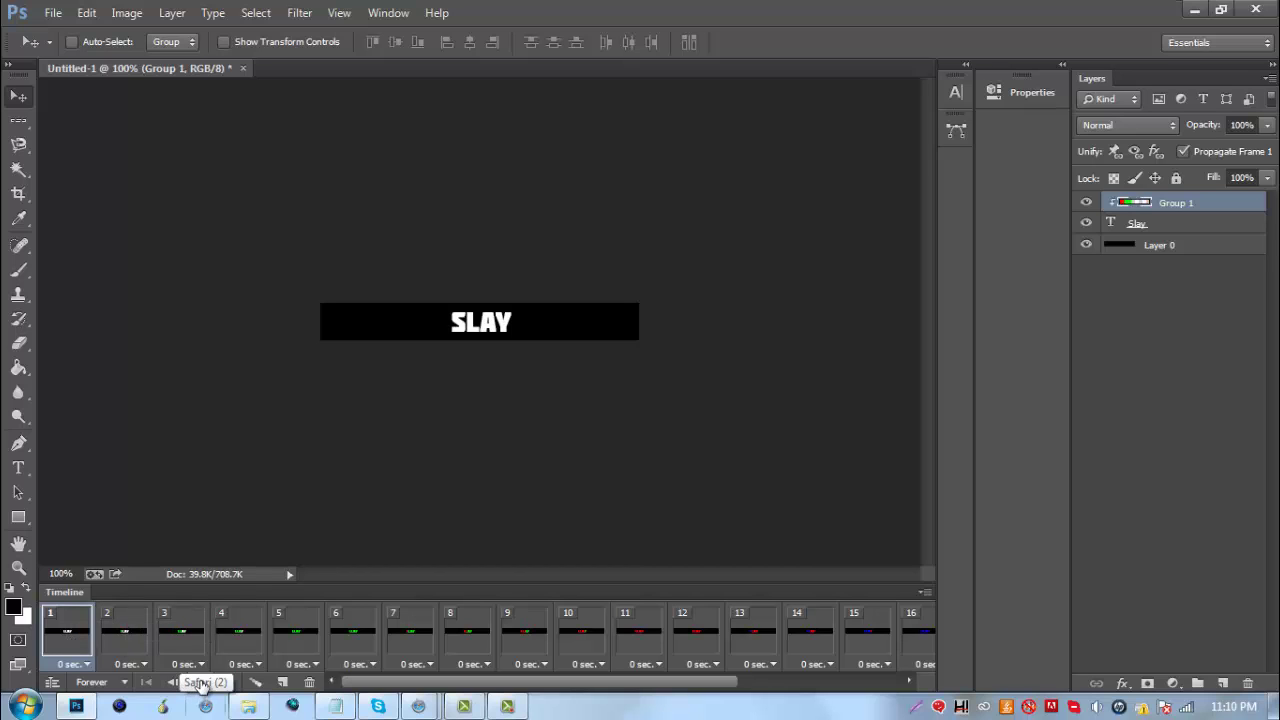
Play the animation twice to check the coloured bars sweeping across SLAY
left_click(201, 682)
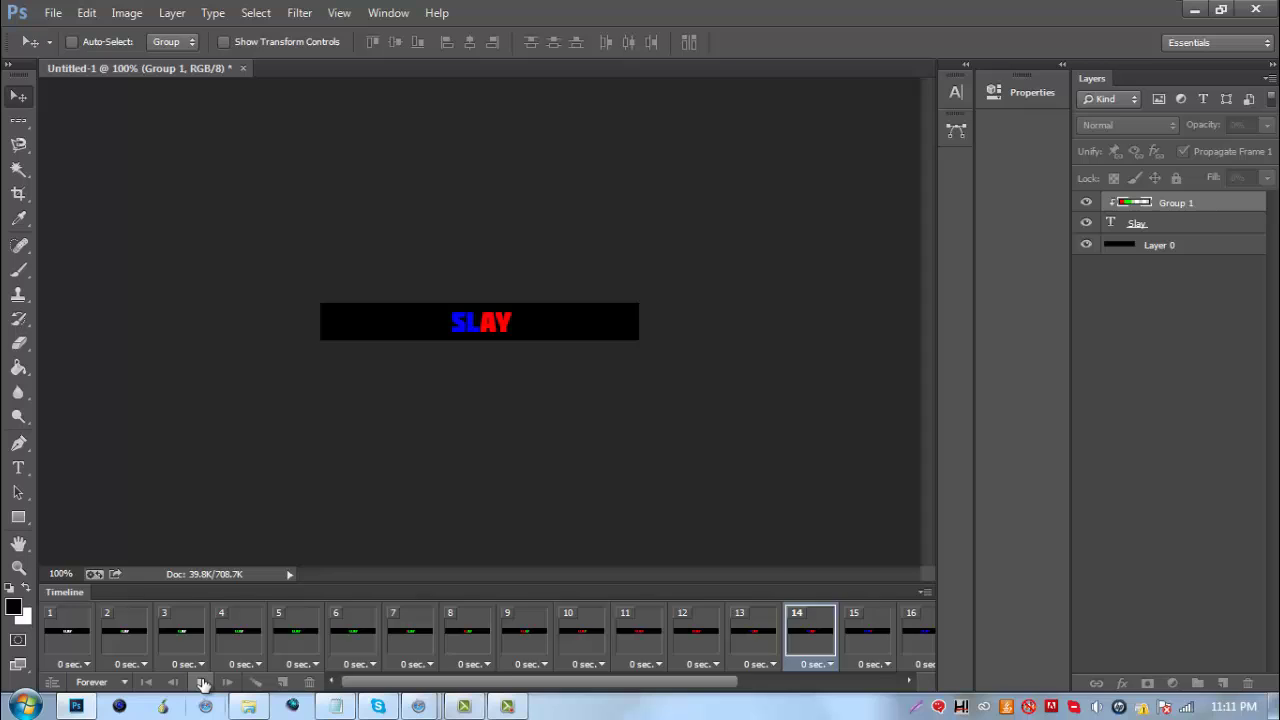
left_click(202, 682)
left_click(202, 682)
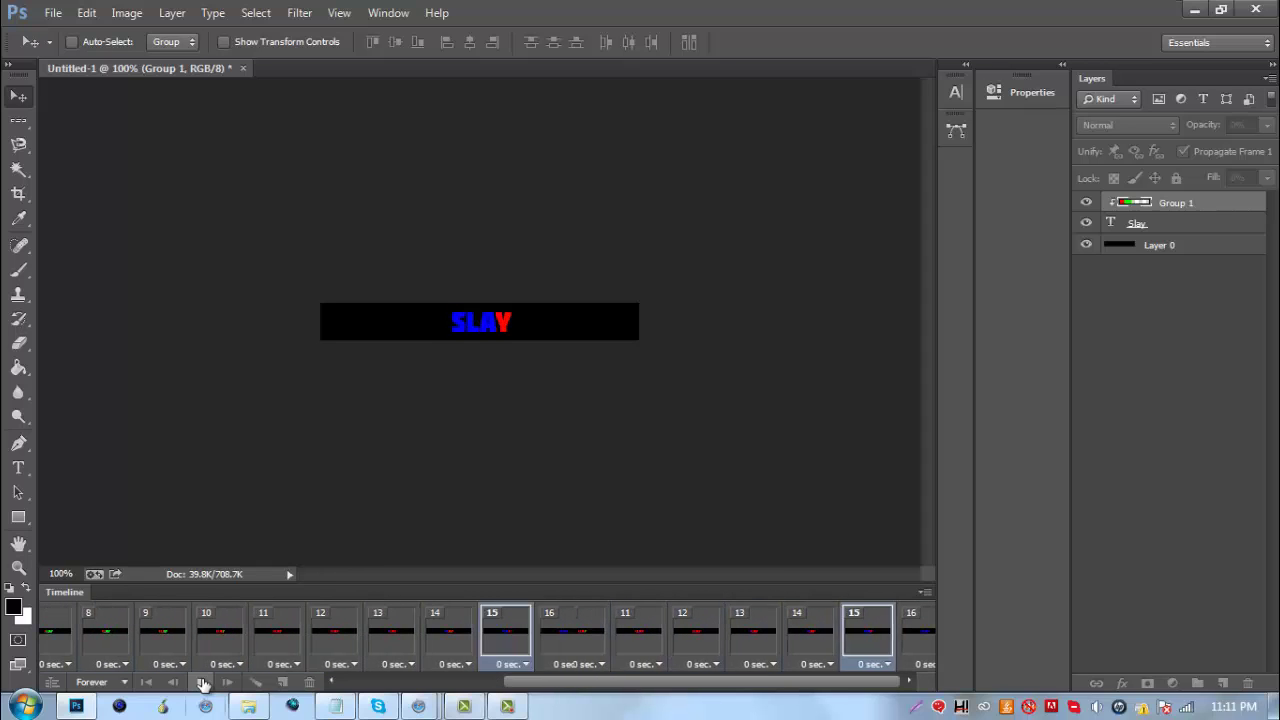
left_click(202, 682)
left_click_drag(700, 682, 435, 684)
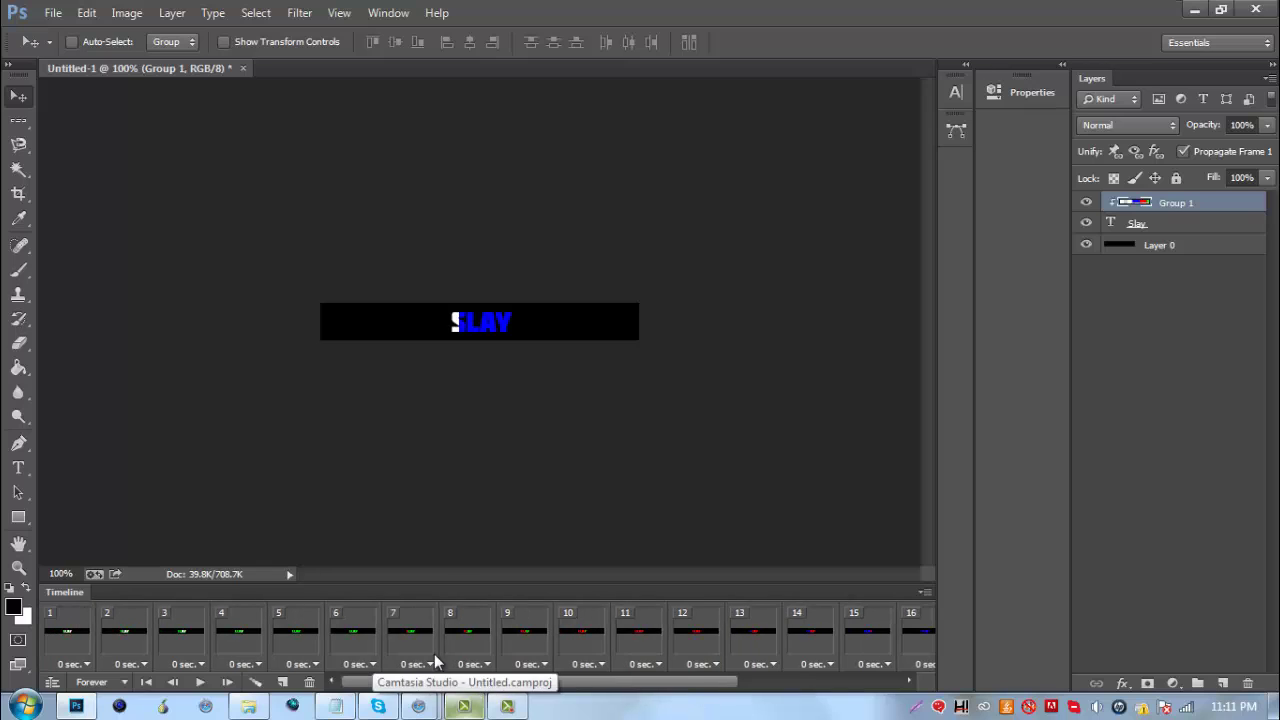